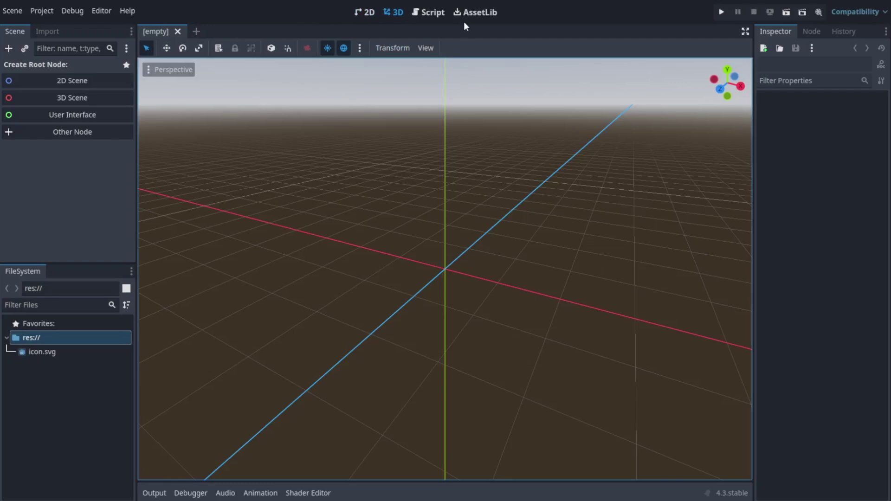
- Download the Godot Road Generator add-on from the asset library and install it into the project
left_click(470, 13)
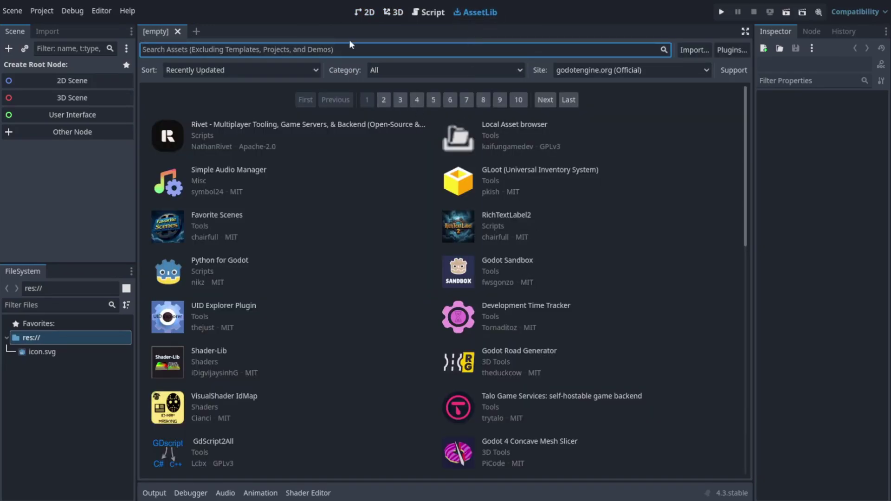
scroll(484, 297, "down", 1)
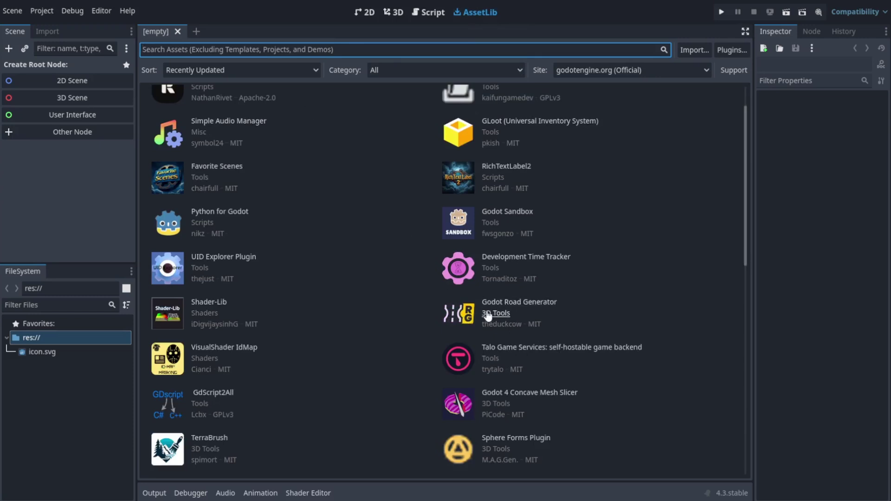
left_click(520, 302)
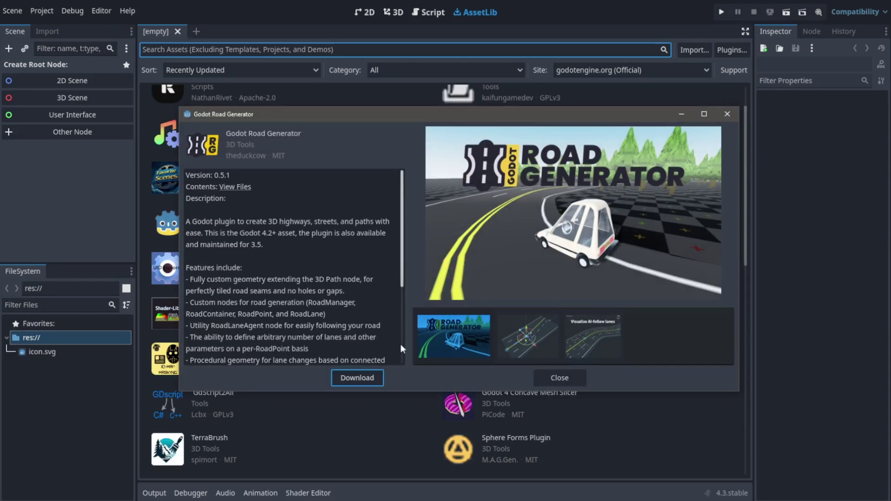
left_click(364, 379)
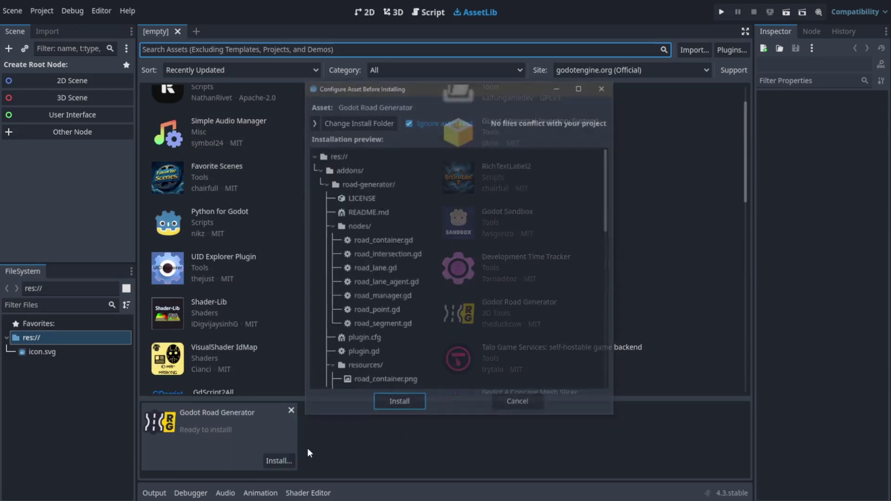
left_click(405, 405)
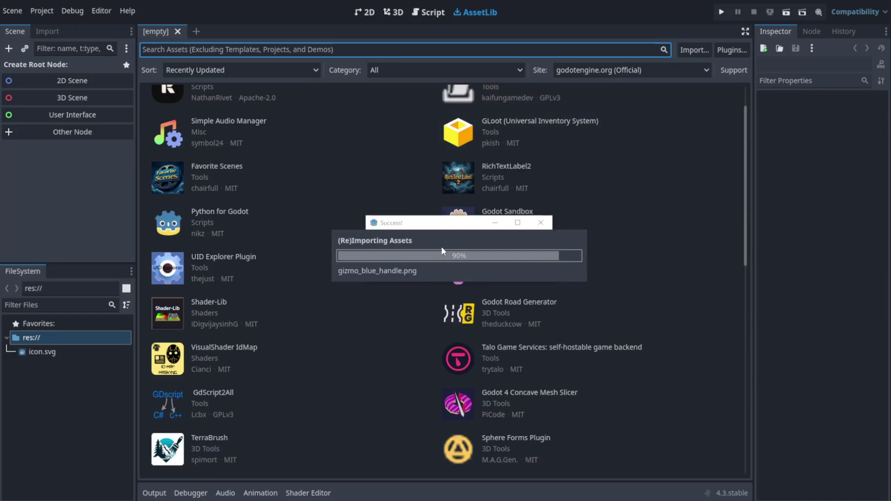
left_click_drag(429, 226, 337, 255)
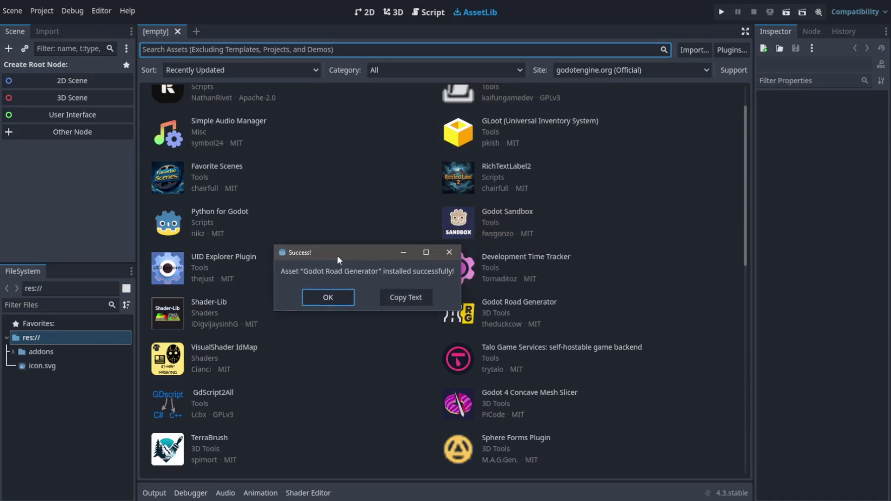
left_click(327, 298)
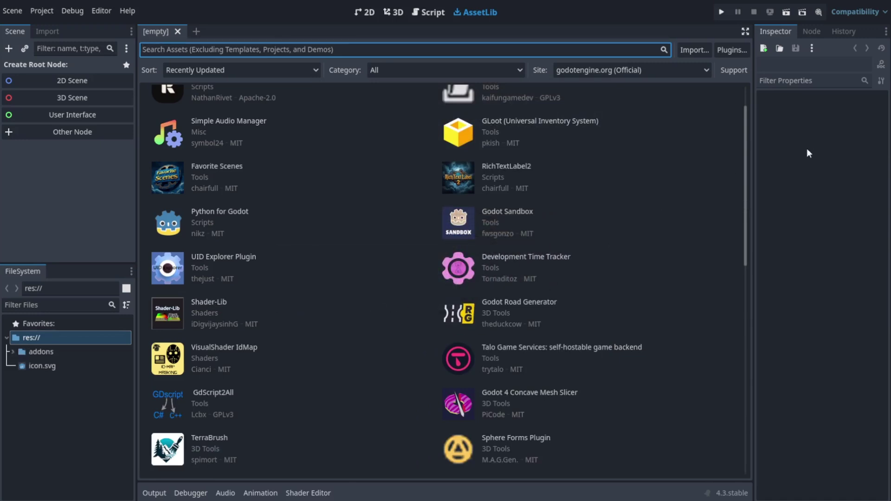
- Enable the road-generator plugin in the project settings
left_click(393, 12)
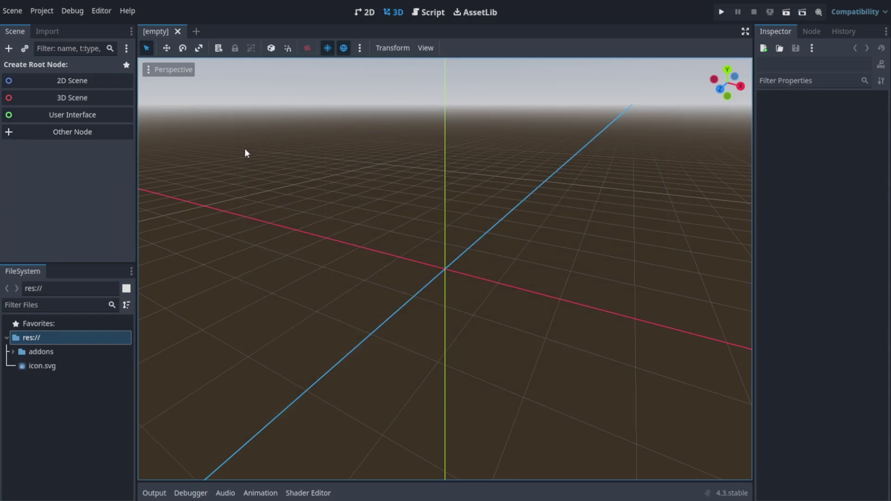
left_click(42, 11)
left_click(84, 25)
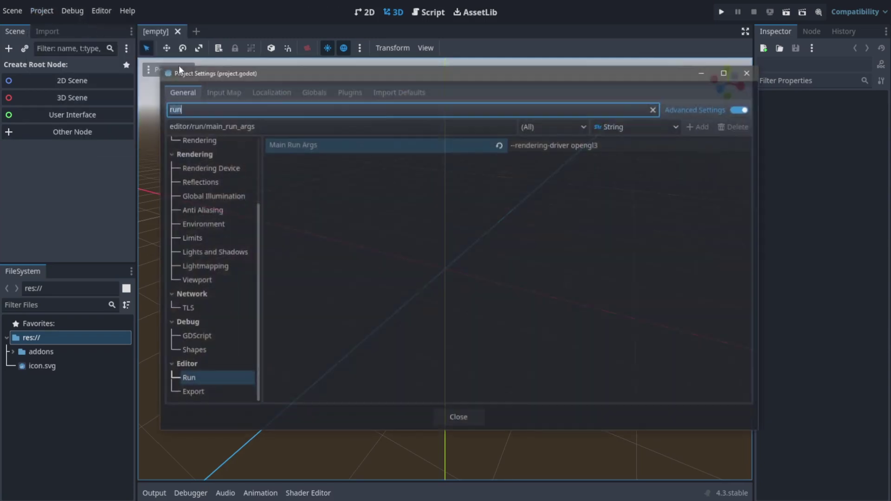
left_click(336, 90)
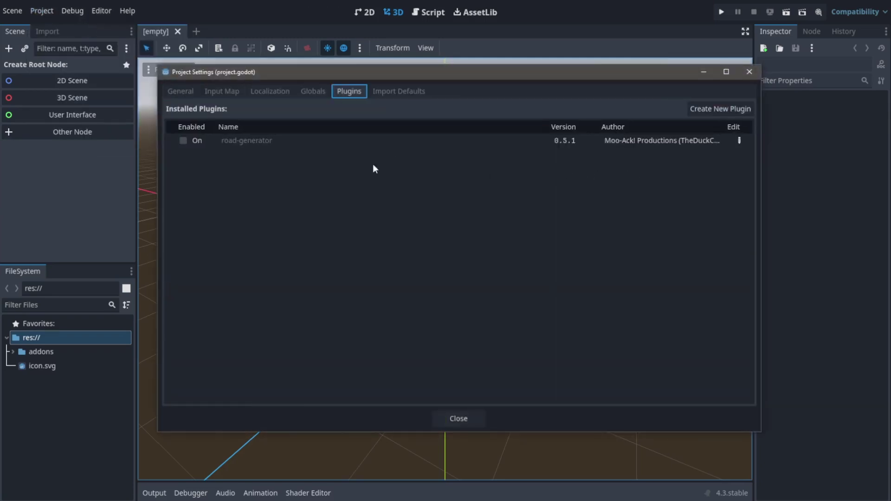
left_click(183, 140)
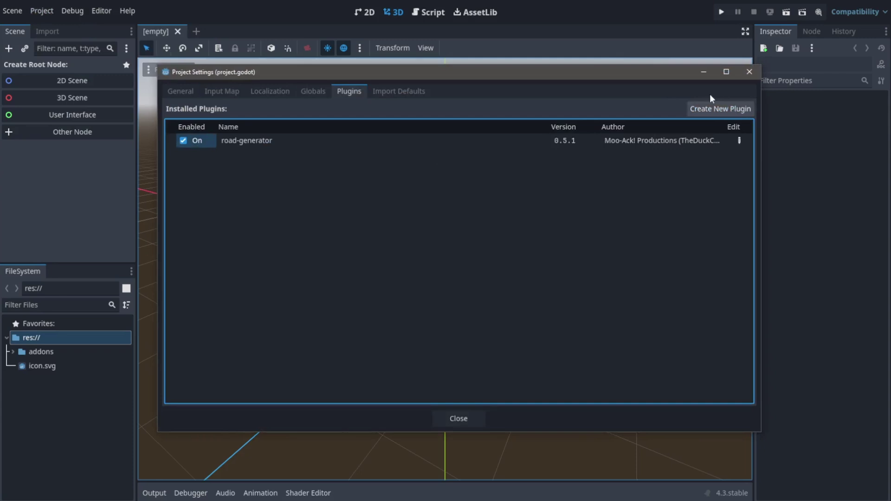
left_click(749, 72)
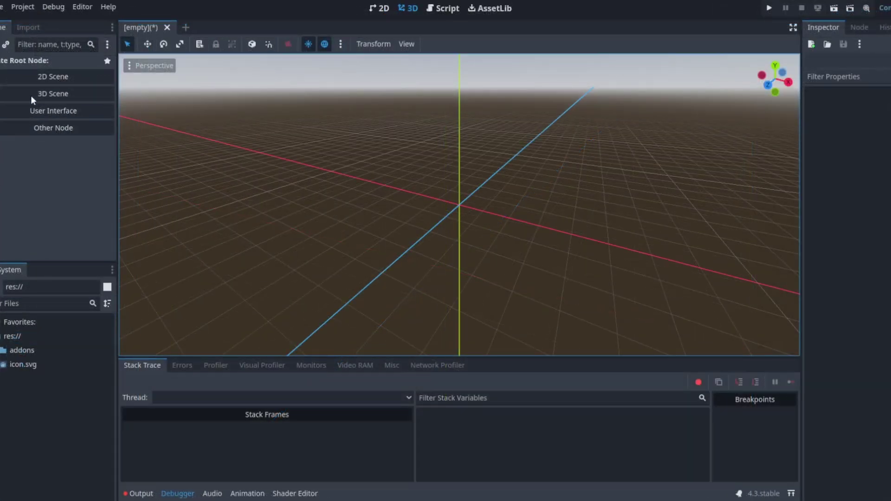
- Create a 3D root node for the scene and add a RoadManager node as its child
left_click(37, 94)
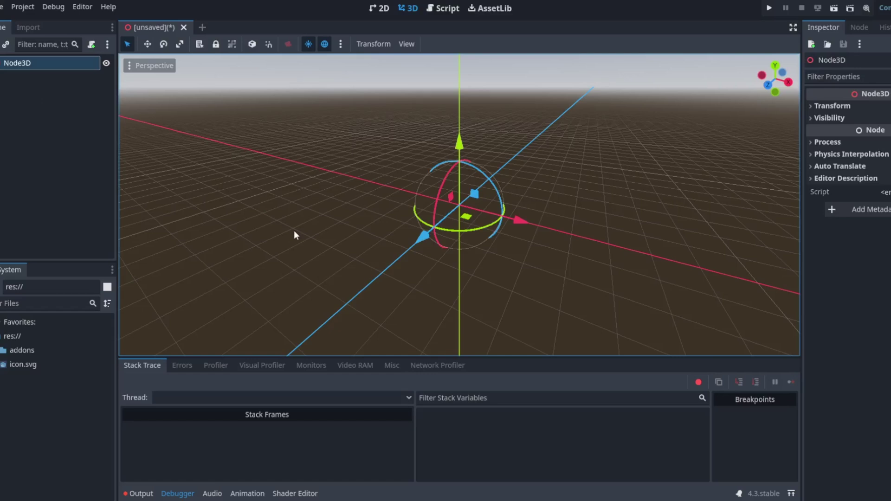
key("ctrl+a")
type("road")
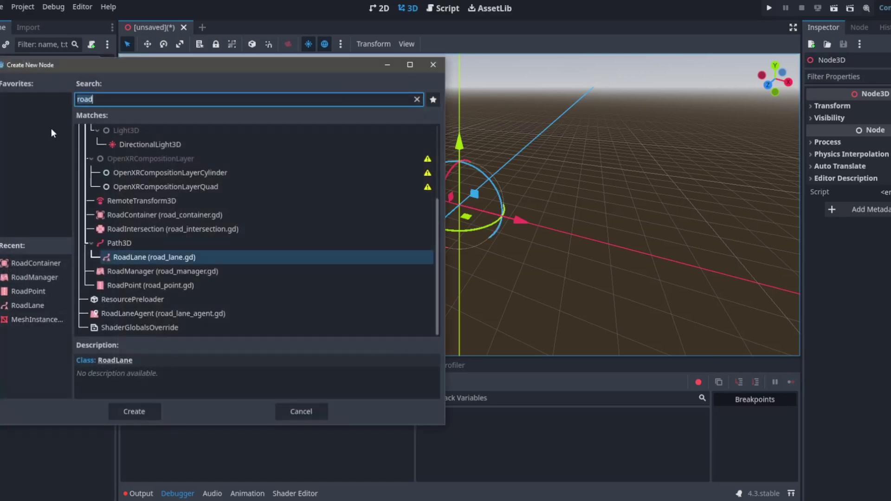
left_click(110, 273)
left_click(150, 413)
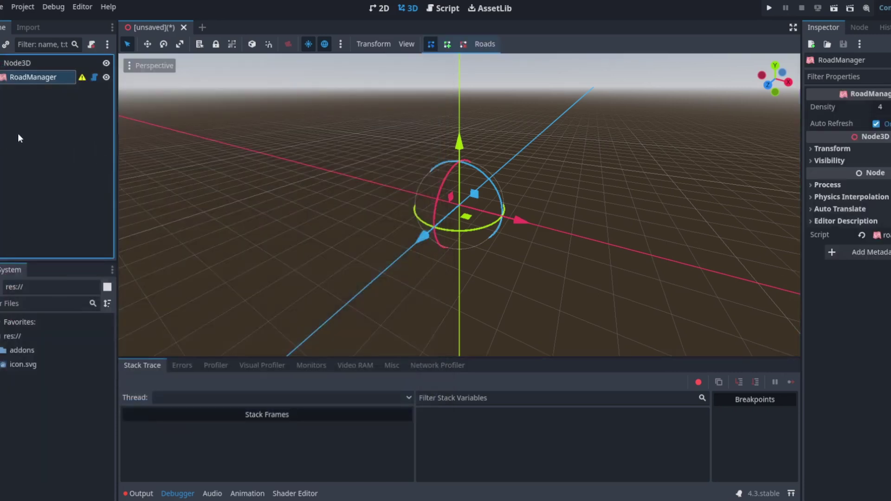
- Add a road container under the RoadManager by placing it at the origin with the road add tool
left_click(447, 44)
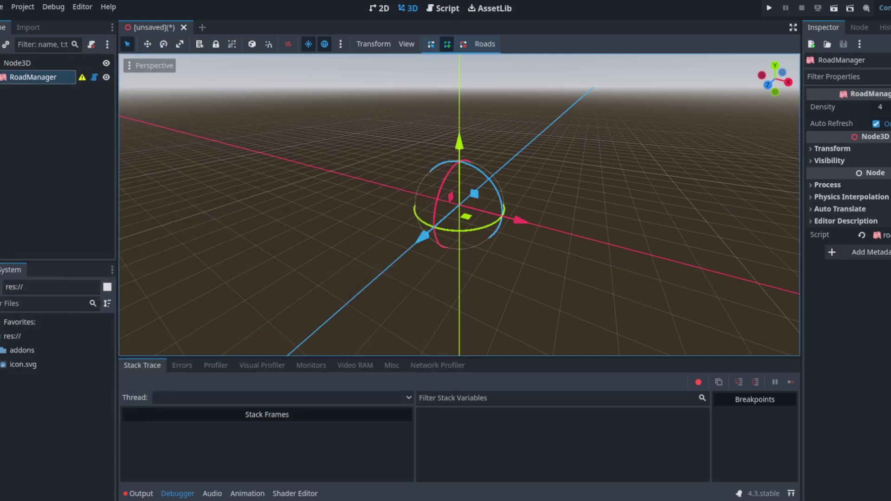
scroll(318, 266, "up", 4)
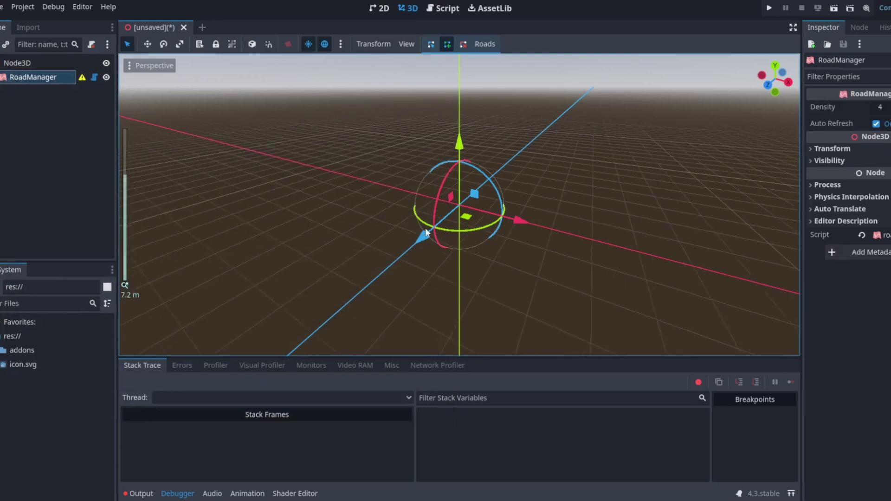
left_click(459, 206)
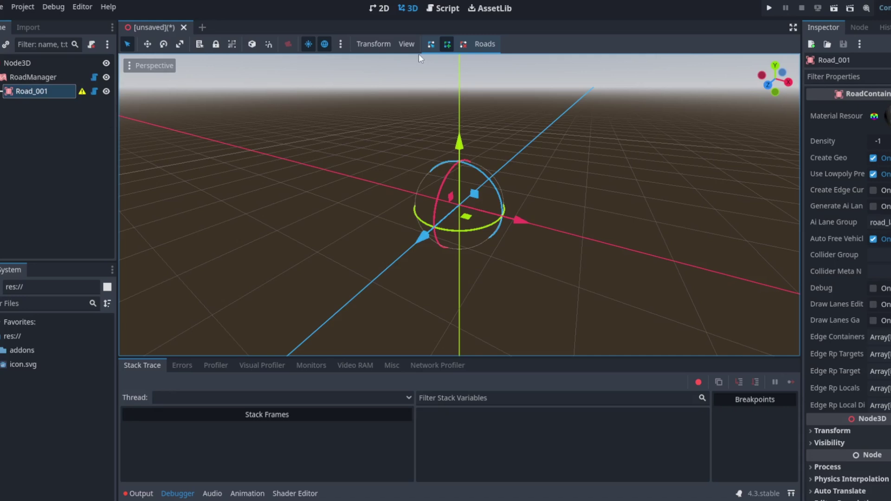
left_click(431, 43)
left_click(55, 78)
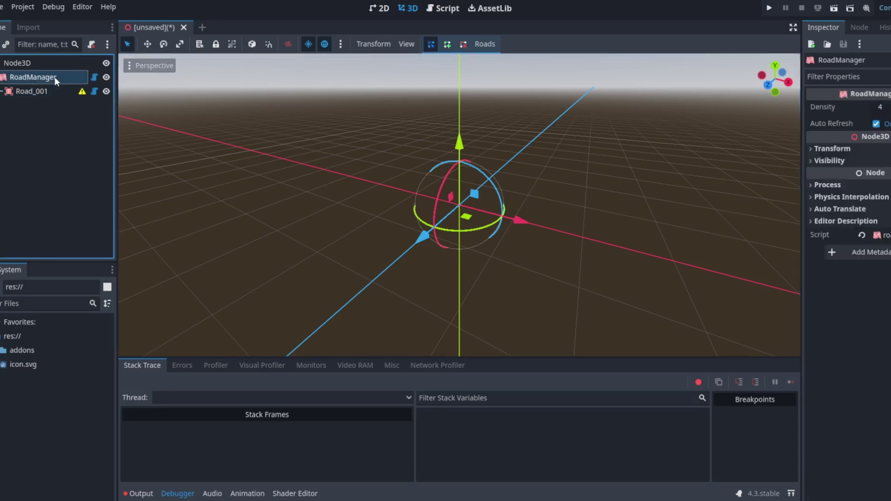
key("ctrl+a")
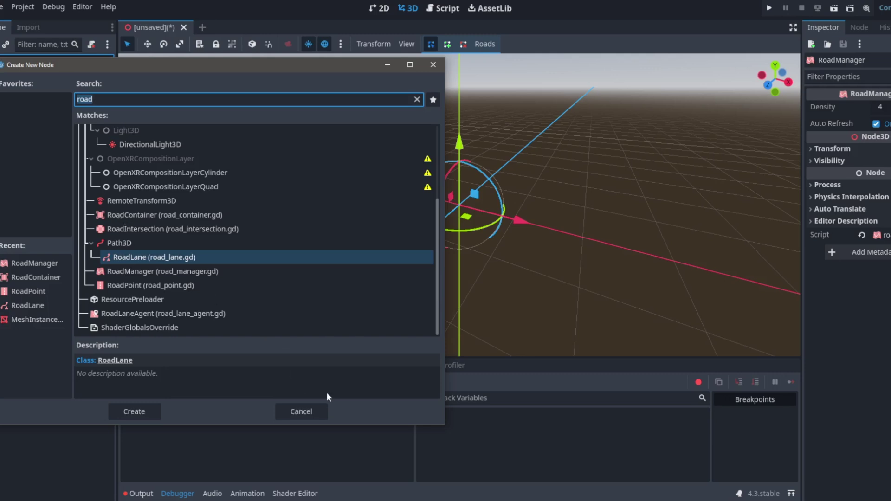
left_click(288, 412)
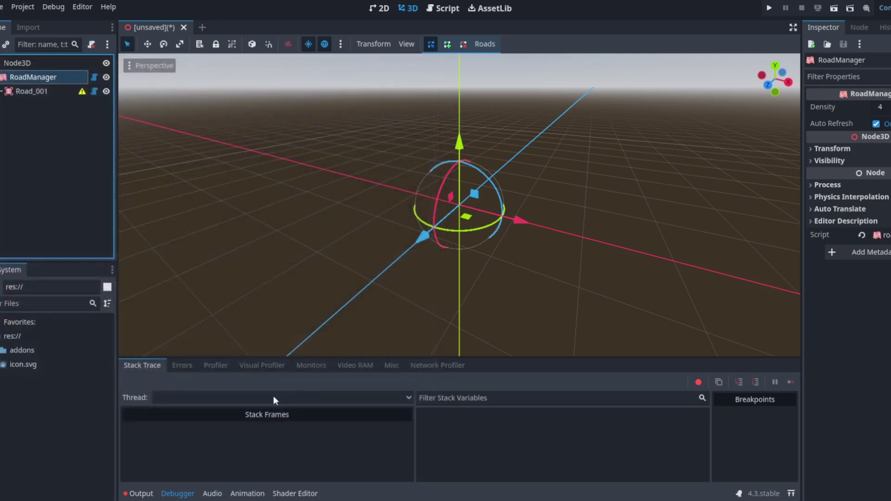
- Place the first road point of the Road_001 container on the negative side of the X axis
left_click(33, 93)
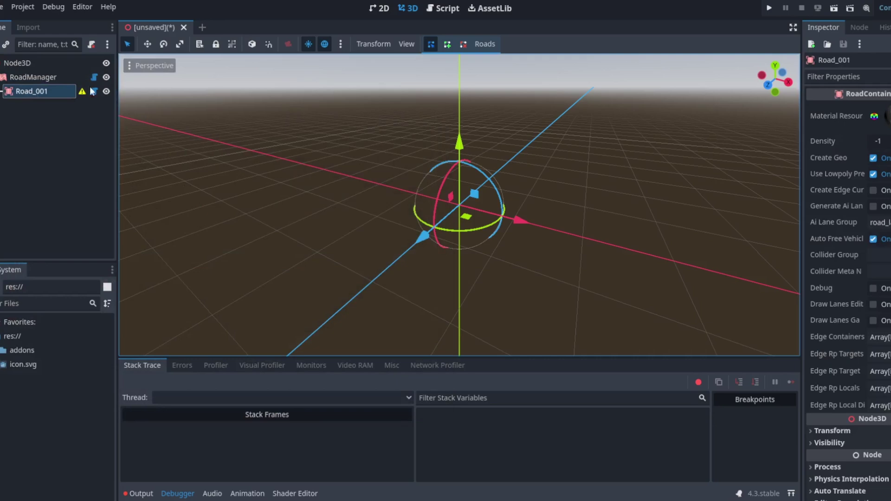
left_click(446, 44)
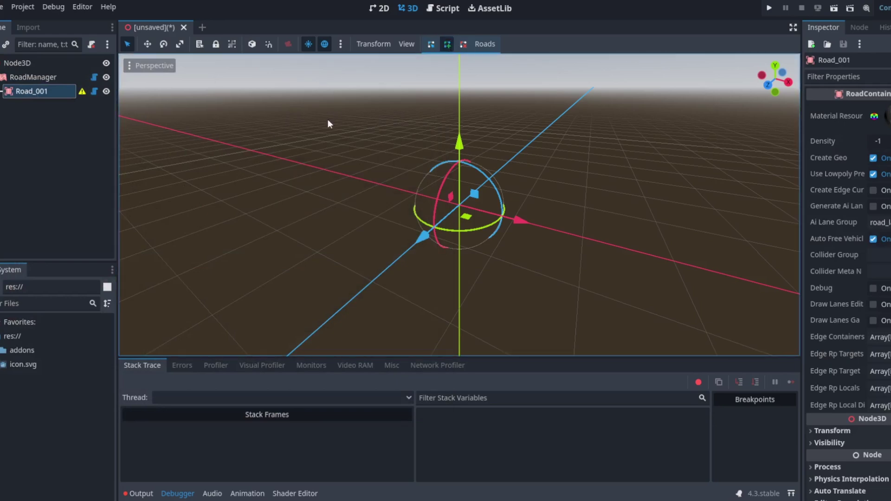
scroll(469, 264, "up", 2)
middle_click_drag(500, 262, 544, 316)
scroll(346, 244, "down", 8)
middle_click_drag(347, 249, 484, 292)
scroll(459, 287, "down", 5)
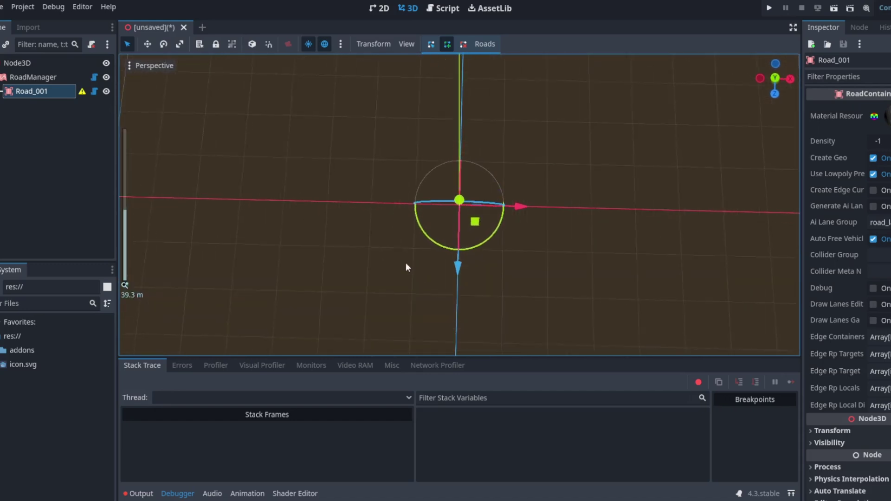
left_click(288, 200)
- Place a second road point on the positive side of the X axis, forming a straight road segment through the origin
scroll(284, 209, "up", 4)
scroll(182, 219, "down", 3)
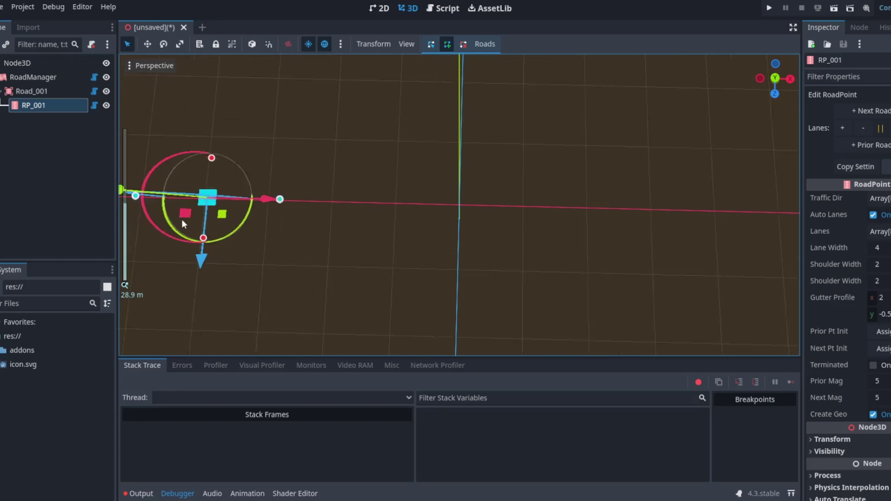
middle_click_drag(291, 235, 329, 260)
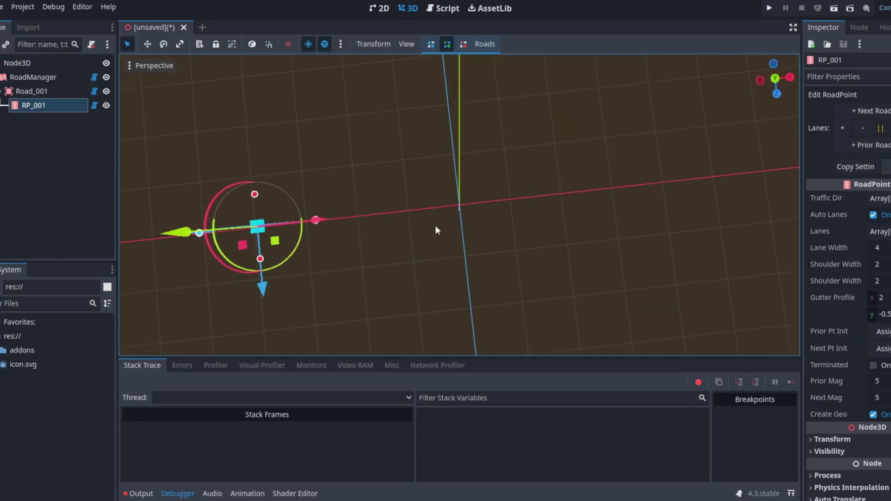
scroll(659, 188, "down", 3)
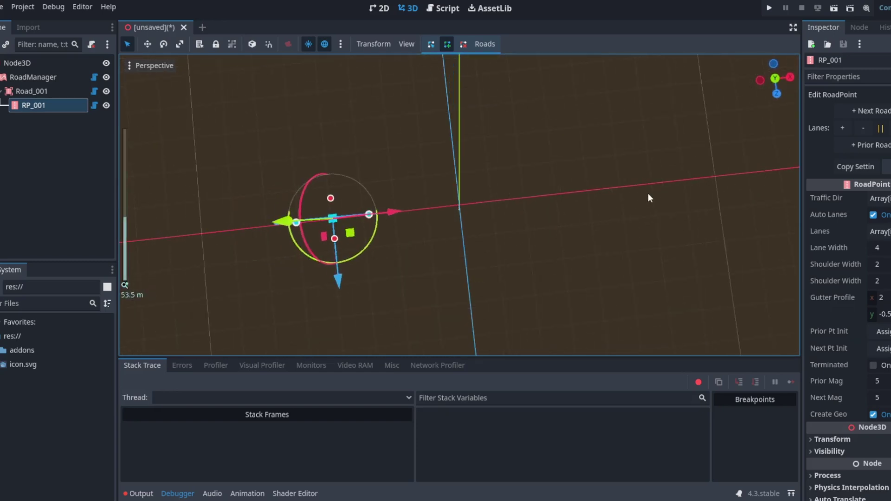
left_click(732, 174)
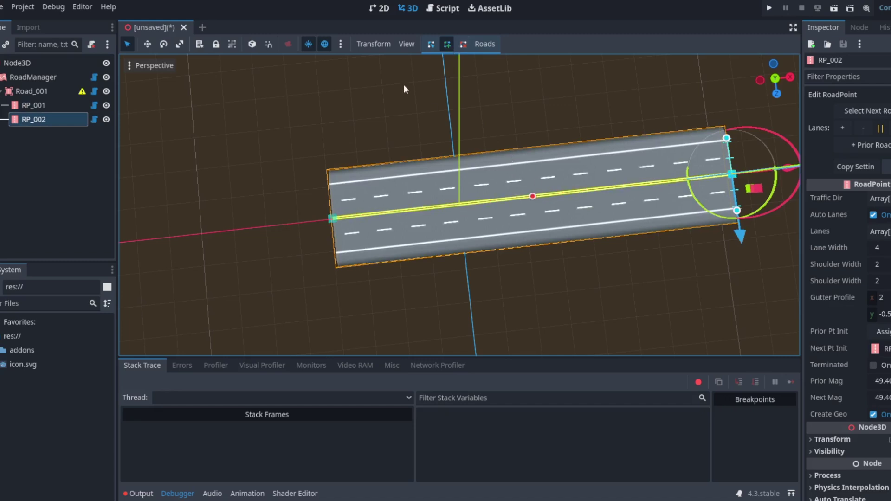
- Adjust the second road point's forward handle along the road's centre line to a length of about 49.82
left_click(432, 45)
left_click_drag(532, 197, 499, 209)
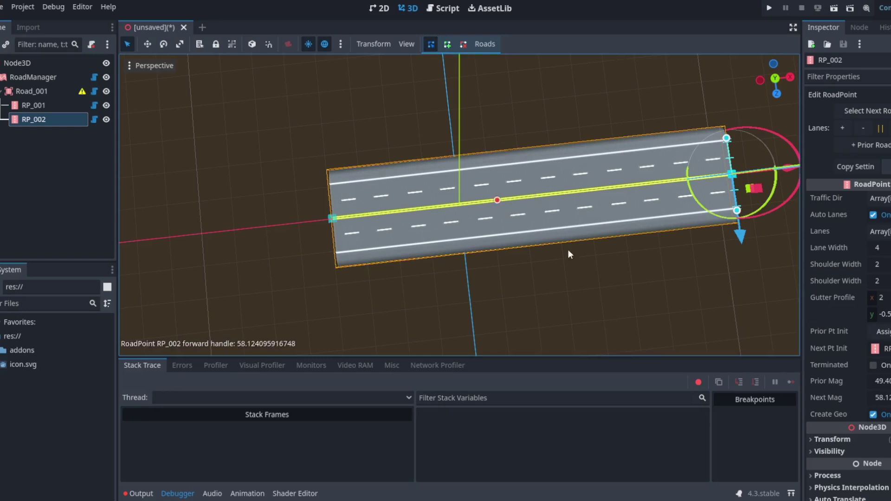
middle_click_drag(568, 249, 502, 211)
left_click_drag(498, 204, 532, 206)
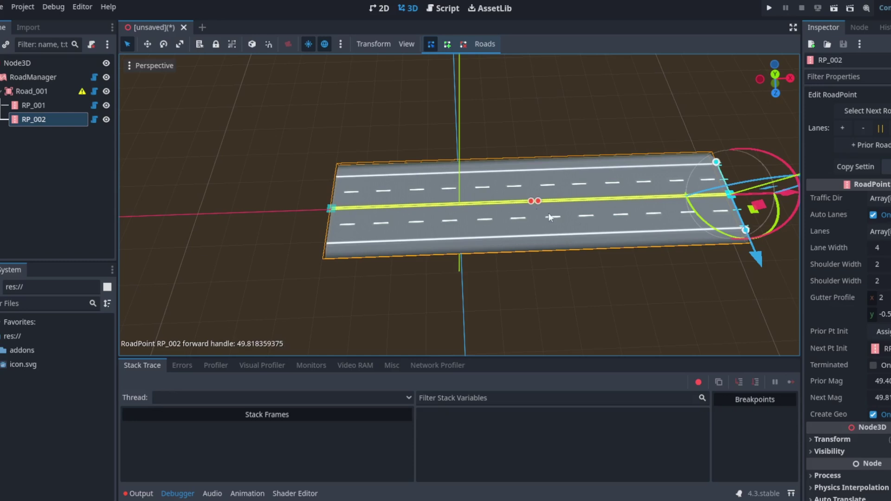
- Examine the road segment from several angles and close up, including the lane handles at its second road point
middle_click_drag(716, 263, 686, 231)
scroll(687, 231, "down", 5)
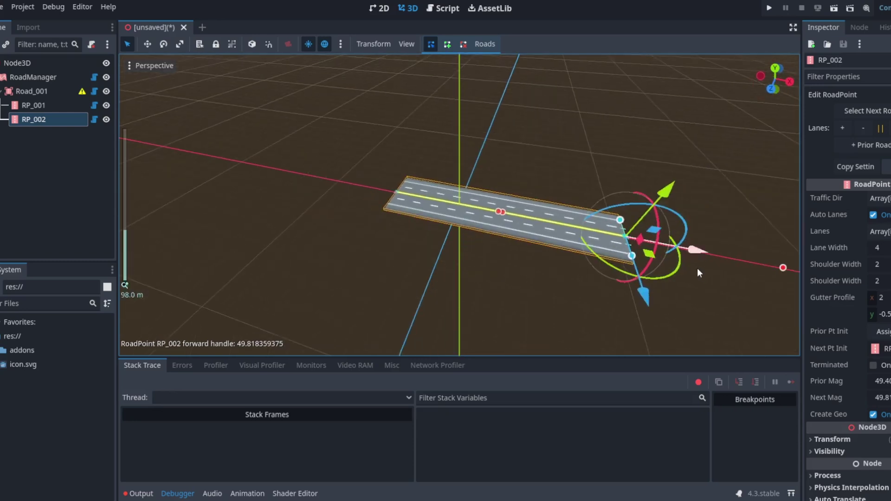
middle_click_drag(733, 282, 695, 283)
scroll(653, 257, "up", 3)
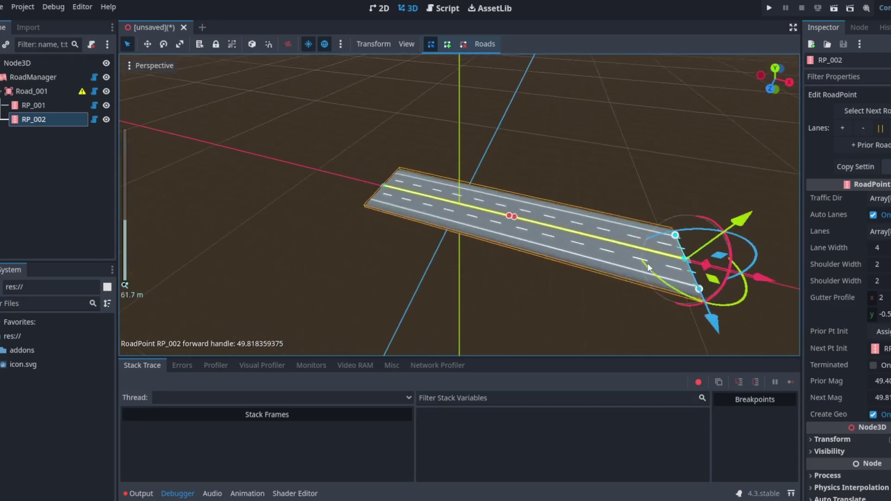
middle_click_drag(647, 263, 291, 202)
scroll(291, 202, "up", 5)
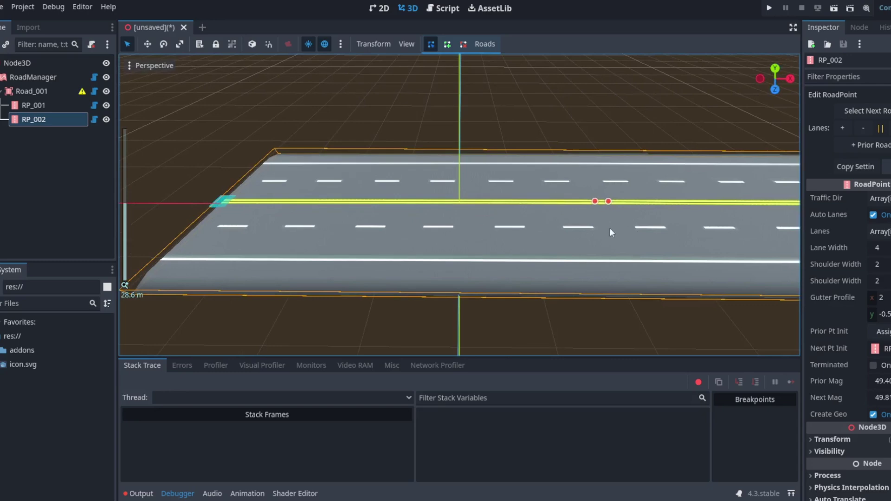
middle_click_drag(641, 230, 166, 214, "shift")
scroll(556, 214, "up", 1)
scroll(556, 214, "up", 3)
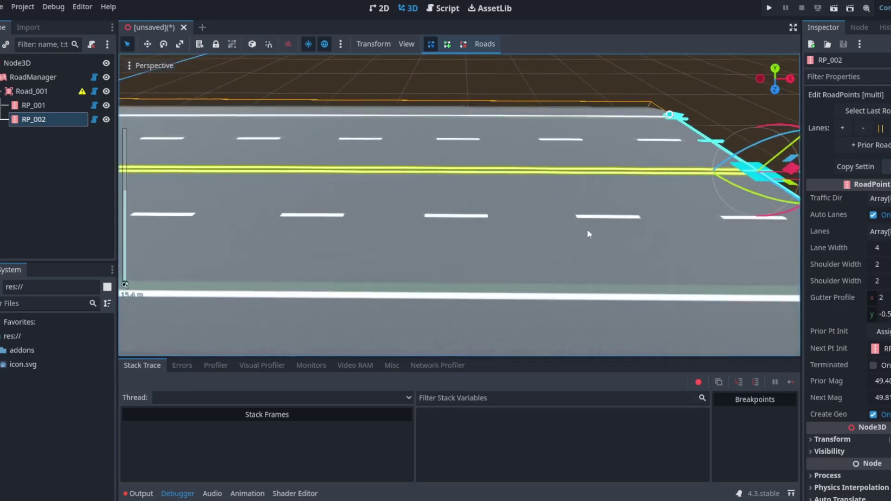
middle_click_drag(587, 230, 361, 283, "shift")
scroll(611, 295, "down", 8)
middle_click_drag(639, 307, 489, 302)
scroll(499, 309, "up", 7)
middle_click_drag(579, 355, 548, 305)
scroll(547, 300, "down", 1)
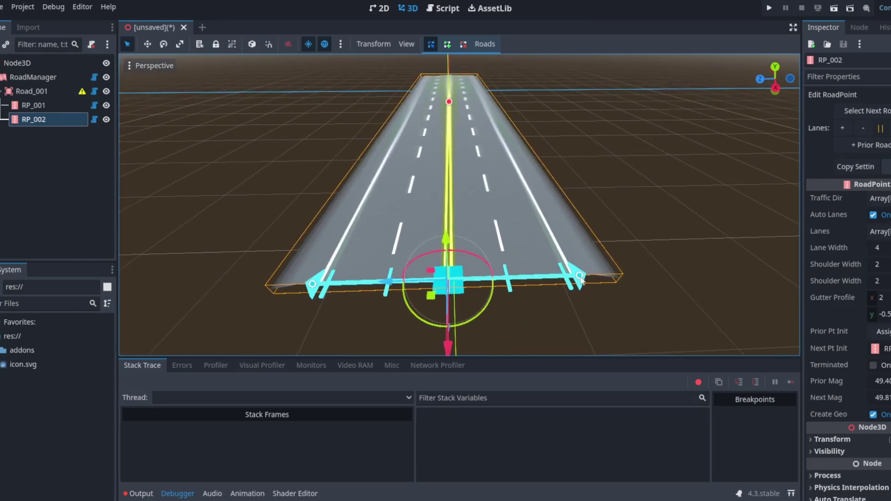
- Try narrowing the second road point to fewer lanes on one side with its lane handle, and restore the original width
left_click_drag(582, 279, 508, 282)
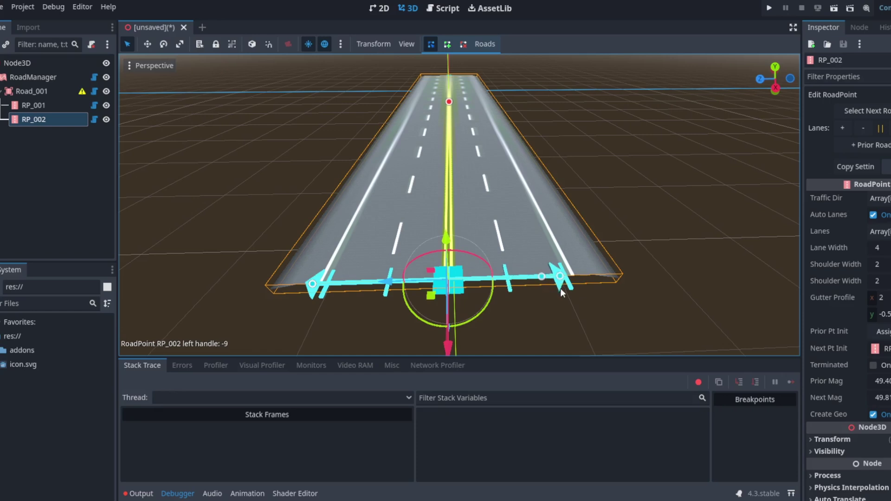
left_click_drag(561, 289, 510, 284)
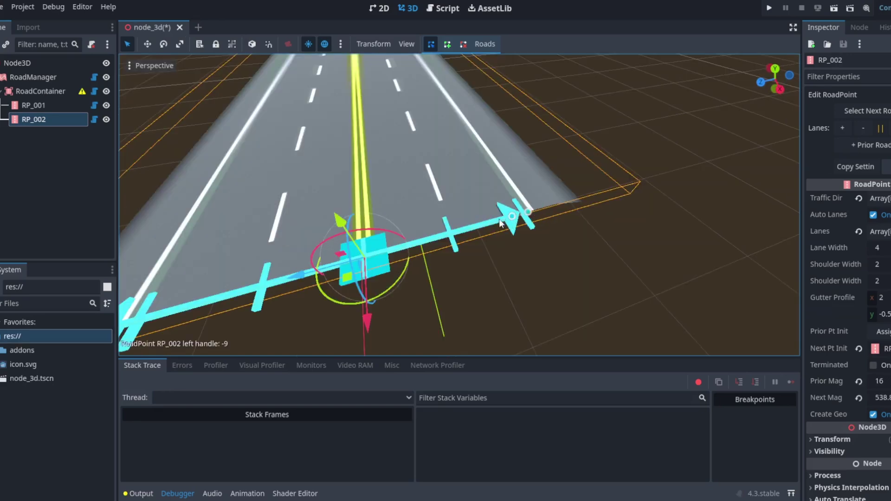
scroll(424, 180, "down", 3)
scroll(474, 257, "up", 8)
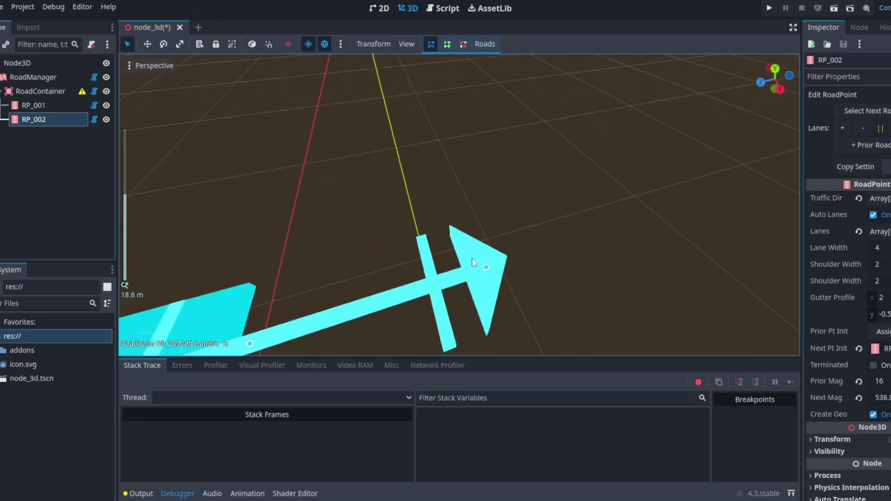
scroll(488, 259, "down", 10)
scroll(455, 236, "up", 5)
left_click_drag(470, 234, 524, 219)
scroll(538, 218, "down", 10)
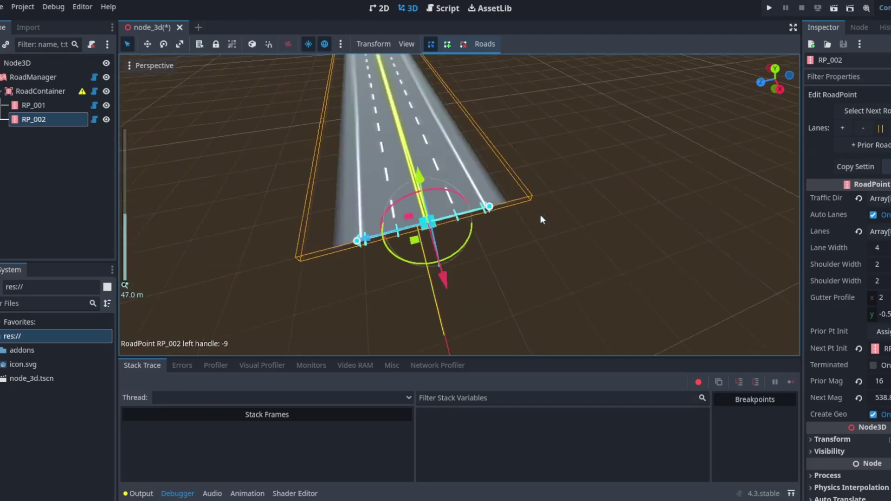
- Add a third road point beyond the second one, offset to the negative Z side of the X axis
middle_click_drag(541, 217, 460, 197)
scroll(604, 187, "down", 5)
scroll(636, 184, "up", 10)
middle_click_drag(635, 185, 439, 221)
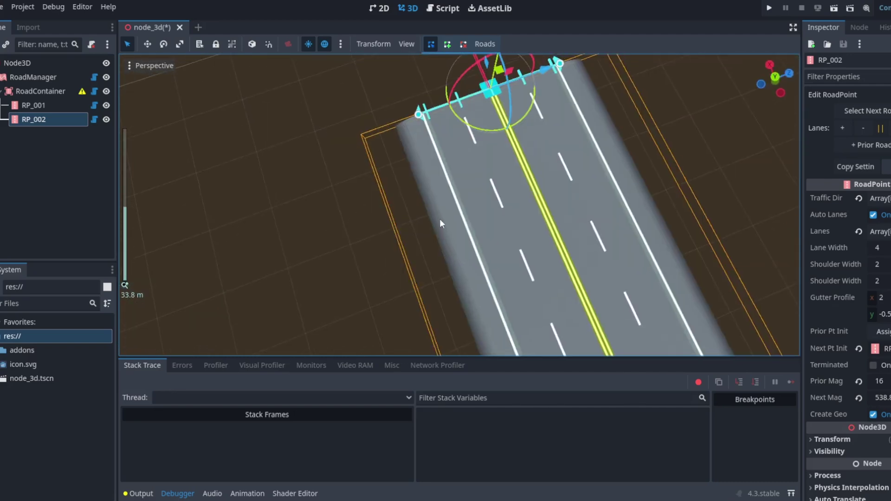
scroll(534, 241, "down", 15)
middle_click_drag(622, 260, 278, 265)
scroll(418, 288, "up", 4)
scroll(434, 289, "down", 8)
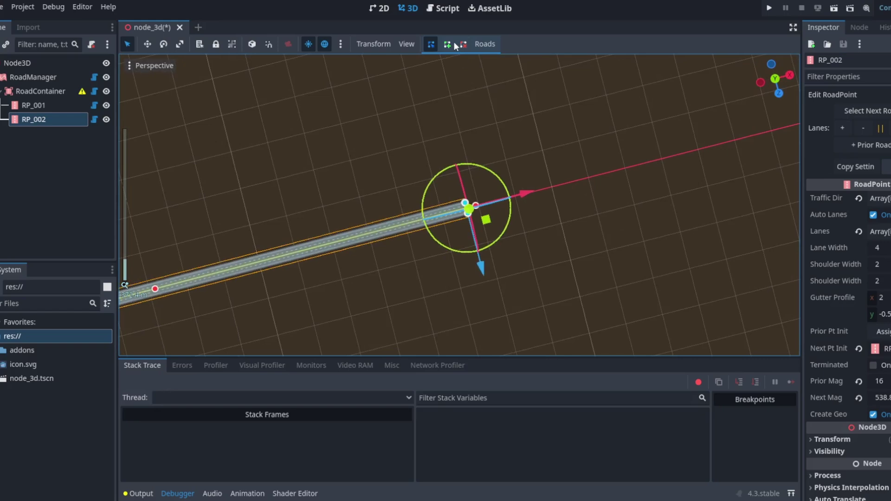
left_click(453, 44)
left_click(707, 89)
scroll(529, 186, "up", 6)
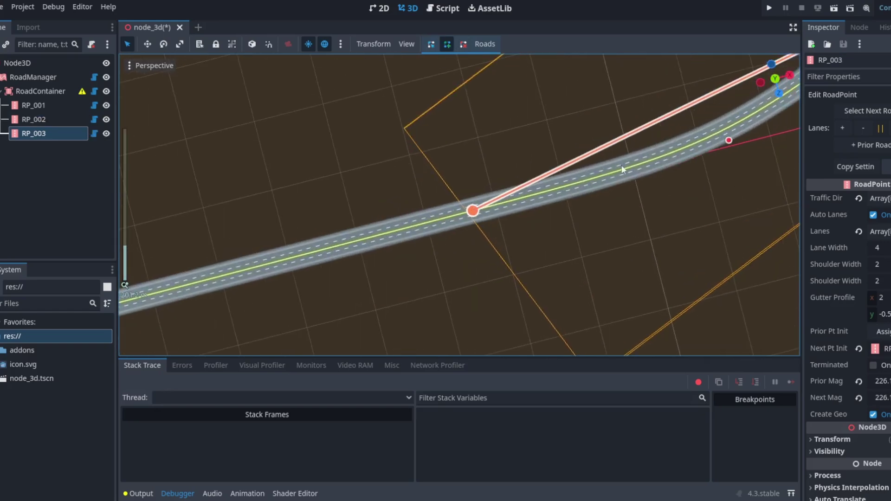
scroll(624, 166, "down", 10)
middle_click_drag(744, 197, 723, 199)
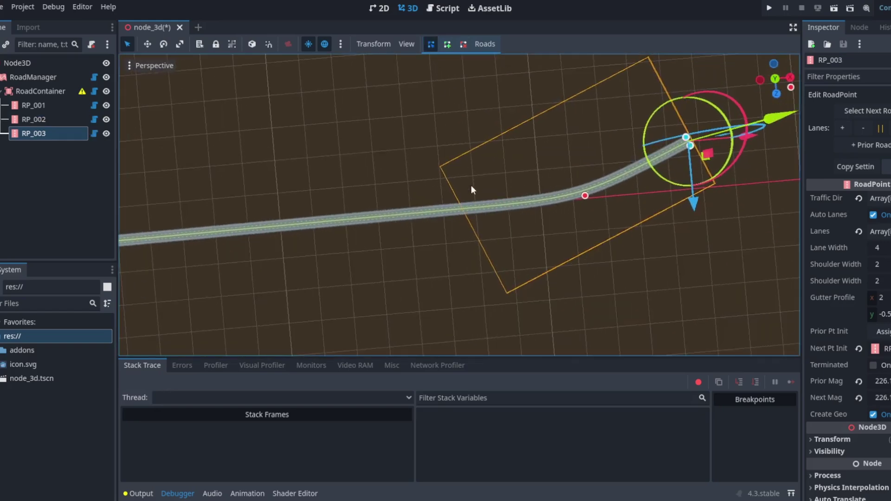
- Move the third road point along the Z axis towards the X axis line
scroll(667, 217, "down", 10)
scroll(631, 231, "up", 12)
middle_click_drag(632, 231, 473, 216)
scroll(572, 265, "down", 12)
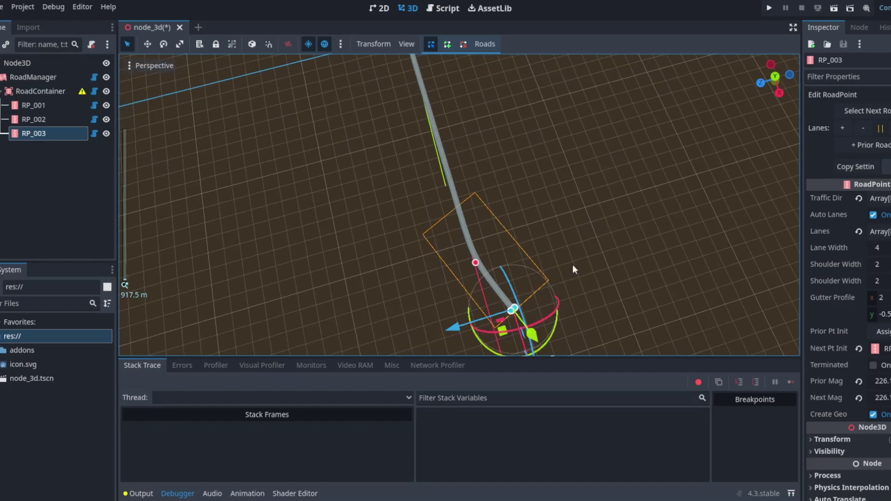
middle_click_drag(574, 269, 308, 182)
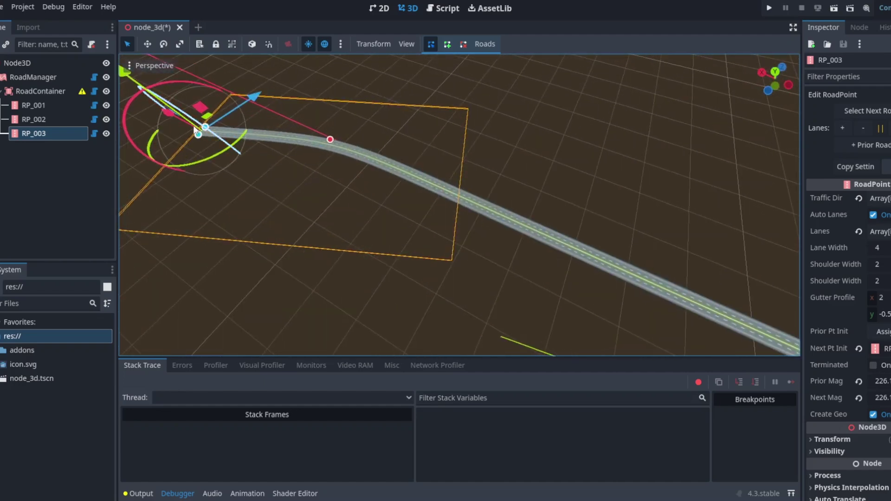
left_click_drag(255, 99, 291, 70)
scroll(386, 247, "down", 1)
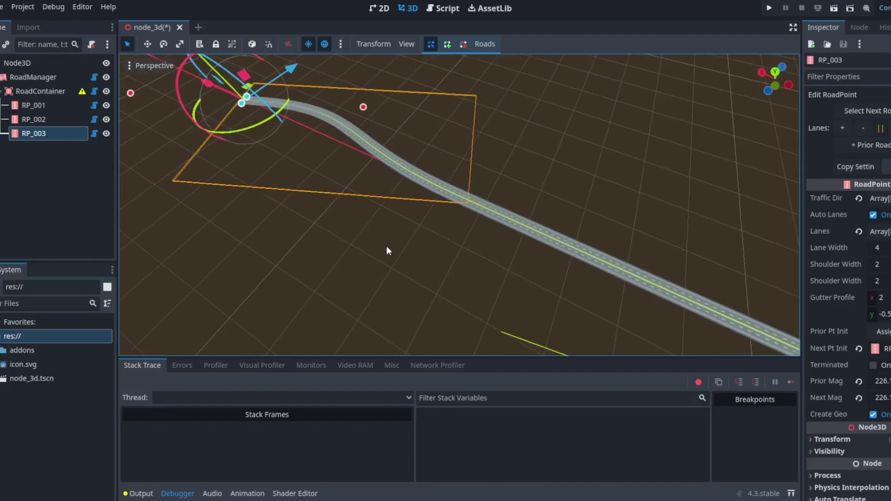
- Rotate the third road point about 93 degrees around its vertical axis so the road end turns sharply sideways
middle_click_drag(387, 247, 141, 172)
scroll(330, 214, "up", 20)
scroll(308, 186, "down", 9)
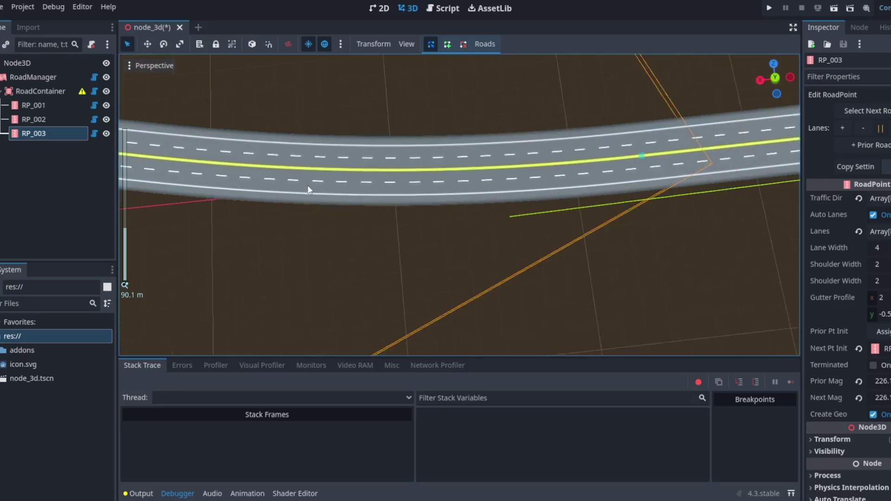
scroll(299, 223, "down", 12)
middle_click_drag(309, 189, 399, 159)
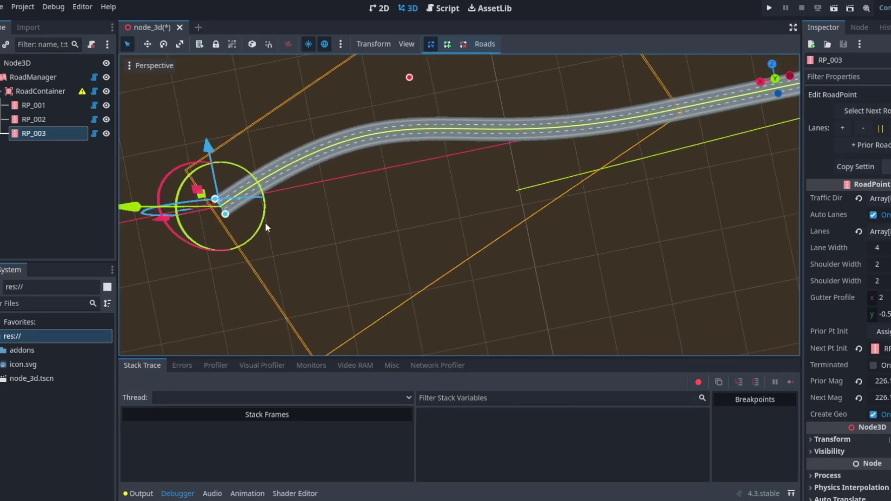
left_click_drag(266, 223, 336, 207)
middle_click_drag(457, 204, 490, 182)
left_click_drag(275, 114, 219, 60)
left_click_drag(291, 153, 338, 144)
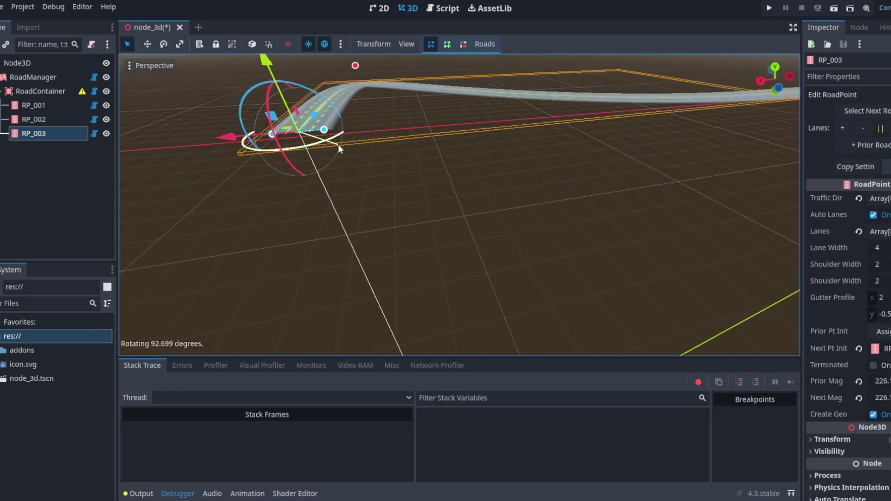
- Move the third road point back along the X axis and along Z so the road loops across its own straight segment
middle_click_drag(338, 144, 376, 182)
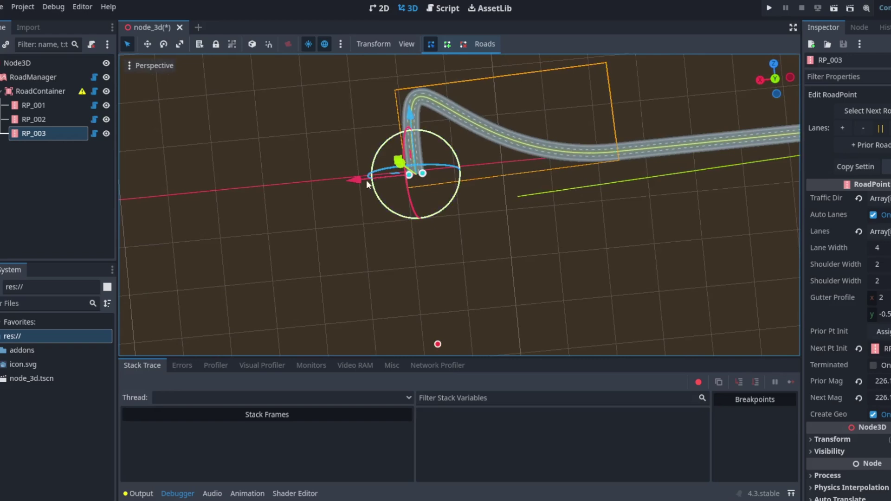
left_click_drag(366, 184, 595, 188)
left_click_drag(643, 84, 642, 127)
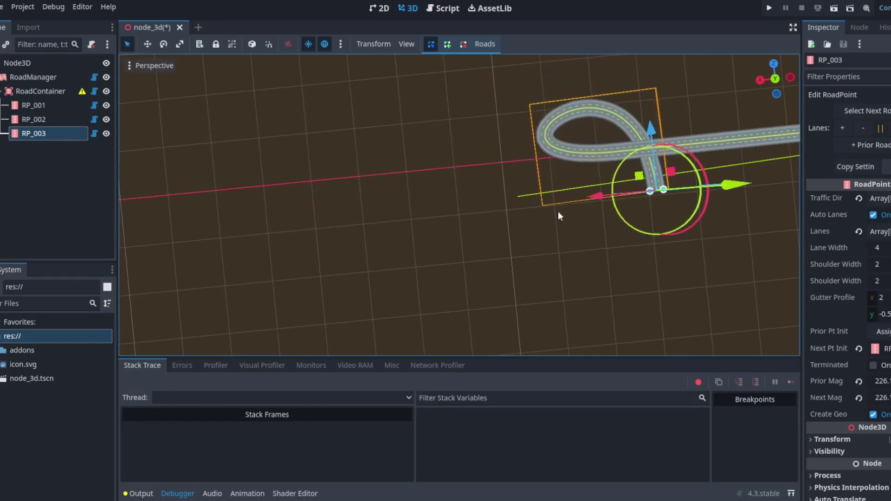
- Raise the third road point about 149.17 units along the Y axis so the loop passes over the straight road
middle_click_drag(558, 211, 668, 118)
scroll(475, 115, "up", 5)
middle_click_drag(269, 117, 294, 217)
scroll(295, 217, "down", 15)
left_click_drag(395, 112, 379, 84)
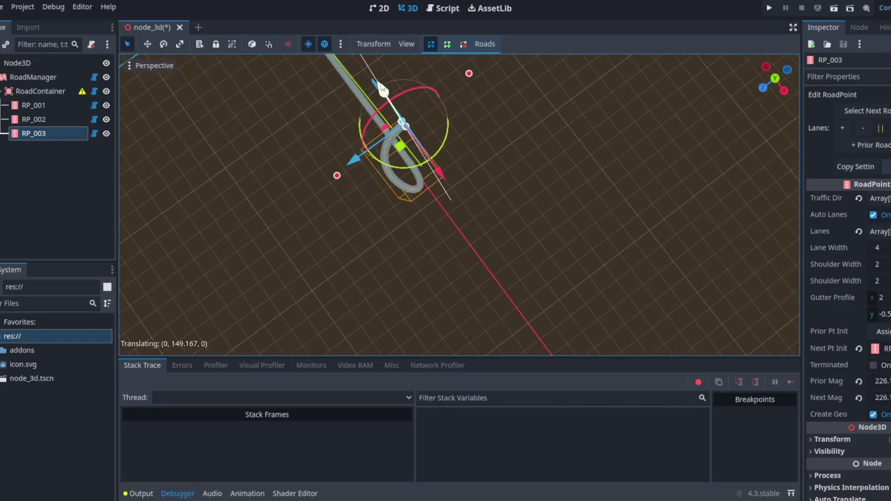
middle_click_drag(380, 86, 232, 207)
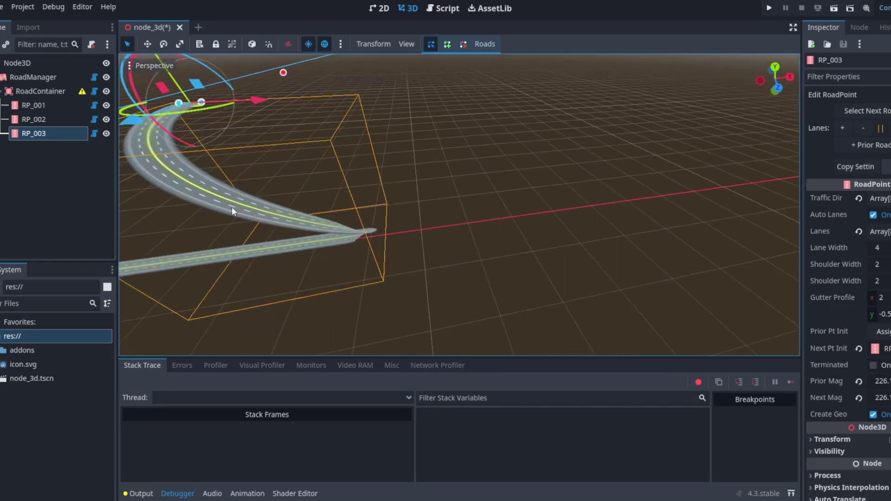
- Add a fourth road point that continues the road onward from the raised third point
left_click(447, 45)
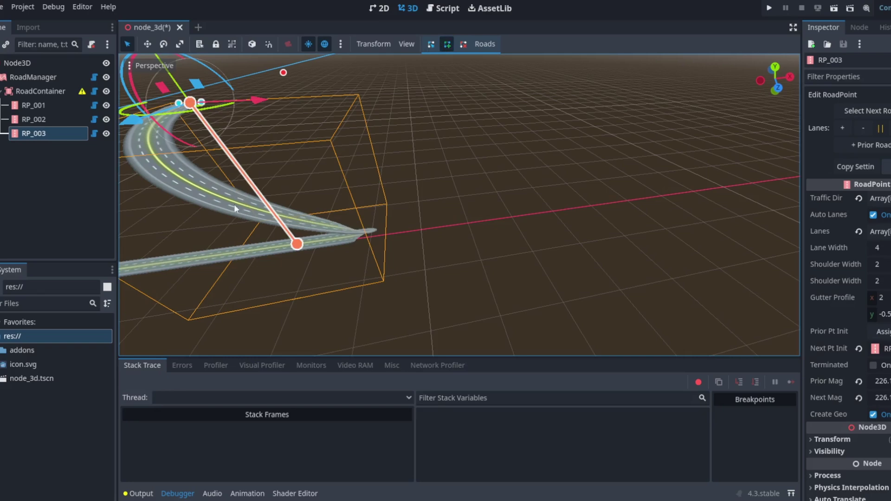
middle_click_drag(236, 208, 520, 108)
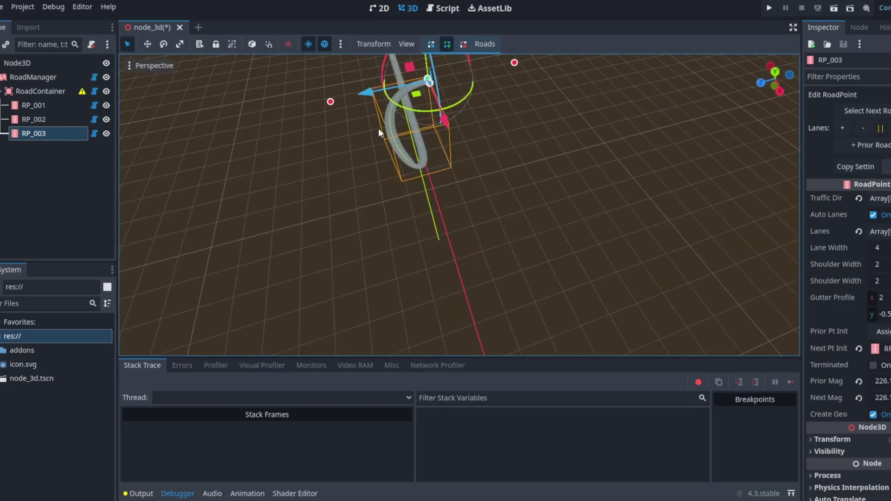
middle_click_drag(378, 130, 307, 157)
scroll(533, 138, "down", 8)
scroll(556, 172, "up", 8)
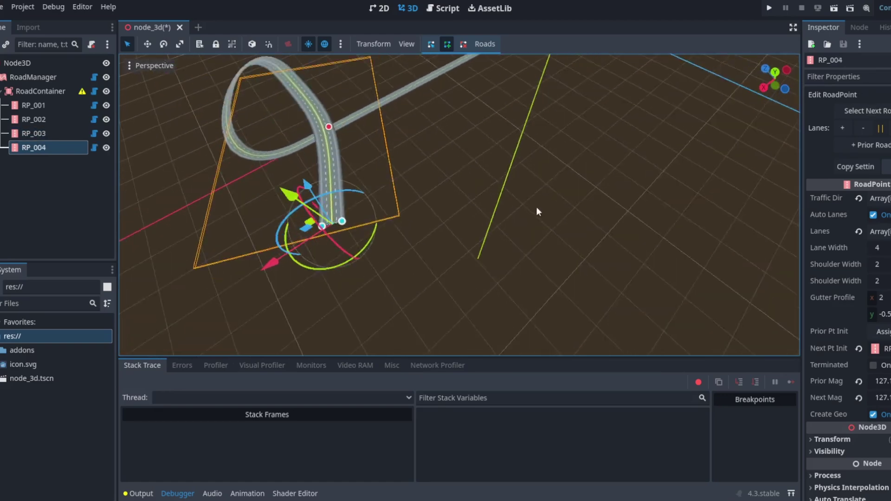
- Add eight more road points, RP_005 to RP_012, in a winding course that crosses the earlier road segments
middle_click_drag(537, 212, 504, 235)
left_click(536, 121)
left_click(679, 215)
left_click(543, 238)
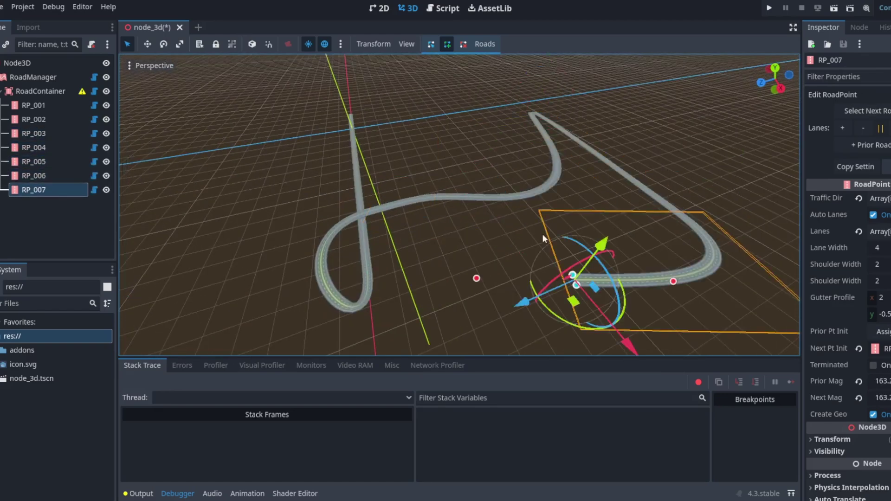
left_click(508, 169)
left_click(418, 90)
left_click(235, 179)
left_click(661, 138)
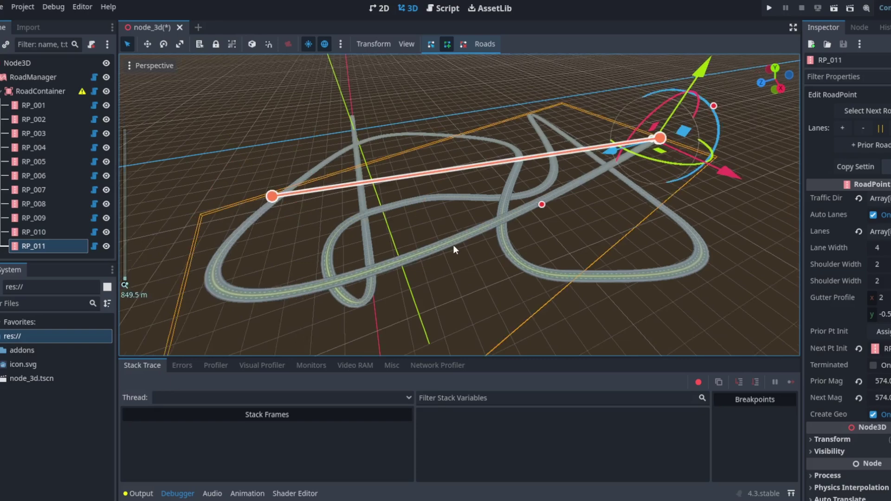
middle_click_drag(453, 245, 357, 266)
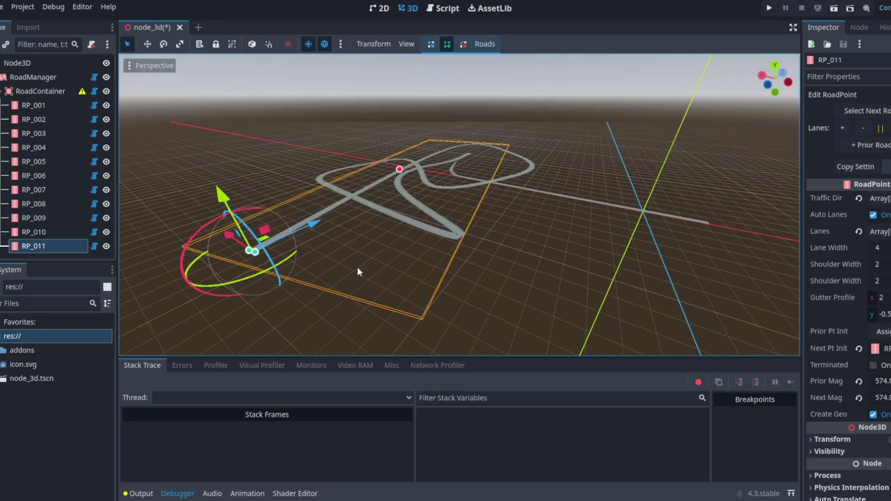
left_click(227, 202)
- Delete the road points RP_012, RP_008, RP_007, RP_006 and RP_011 from the winding course
left_click(463, 44)
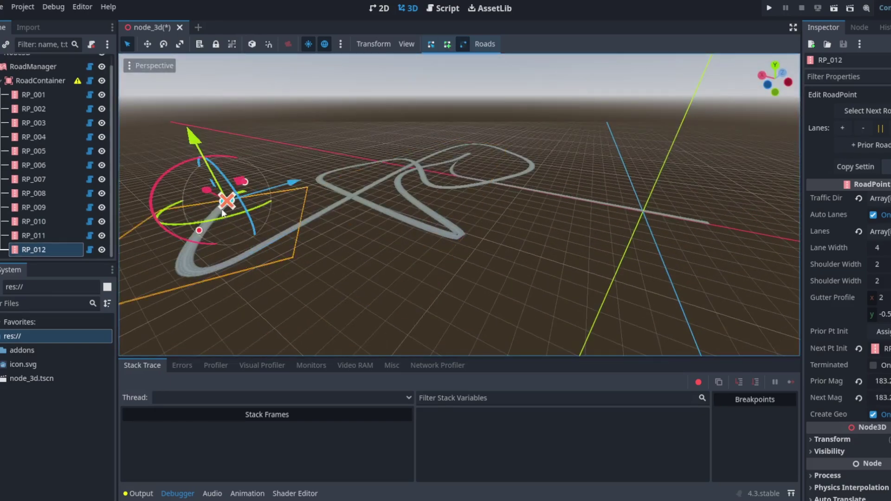
left_click(222, 212)
left_click(425, 180)
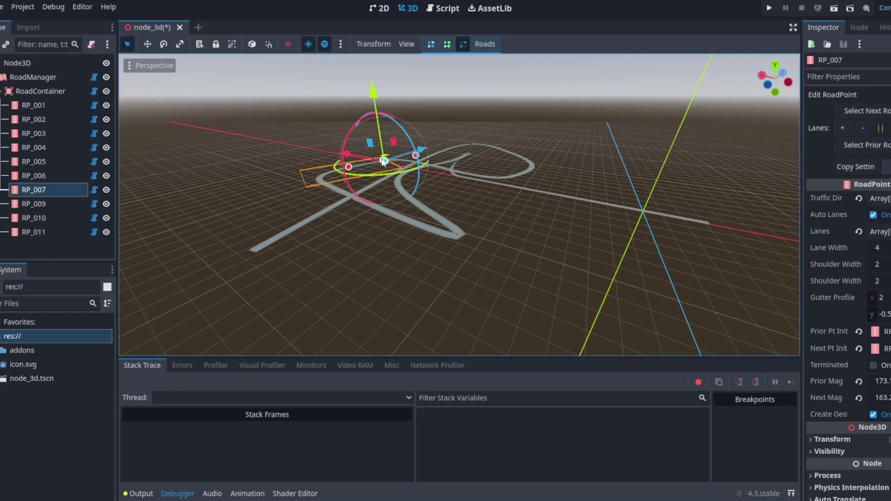
left_click(385, 162)
left_click(327, 186)
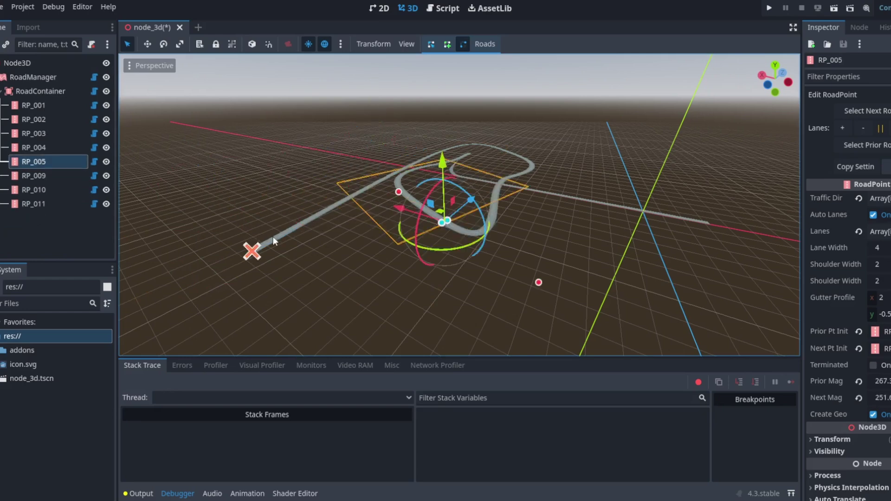
left_click(254, 254)
- Add a road point beside the remaining straight segment and delete it again
middle_click_drag(581, 221, 440, 269)
scroll(638, 263, "up", 12)
scroll(638, 263, "down", 7)
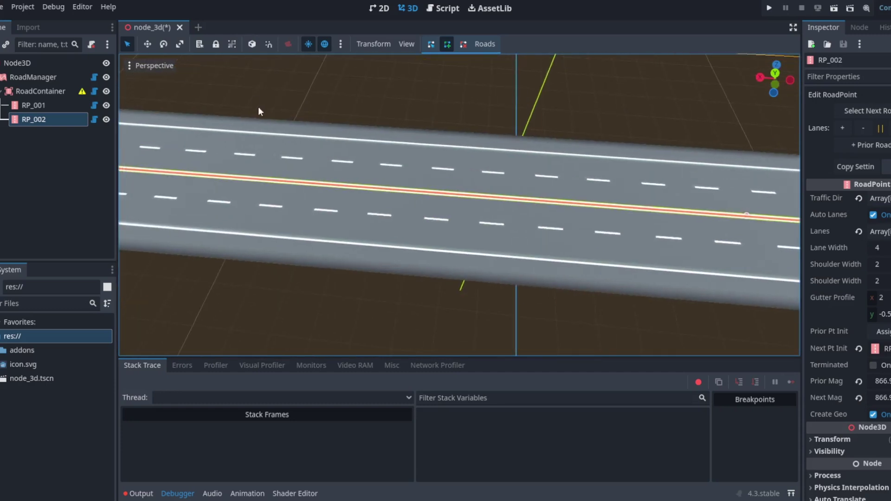
left_click(252, 95)
left_click(464, 43)
left_click(251, 92)
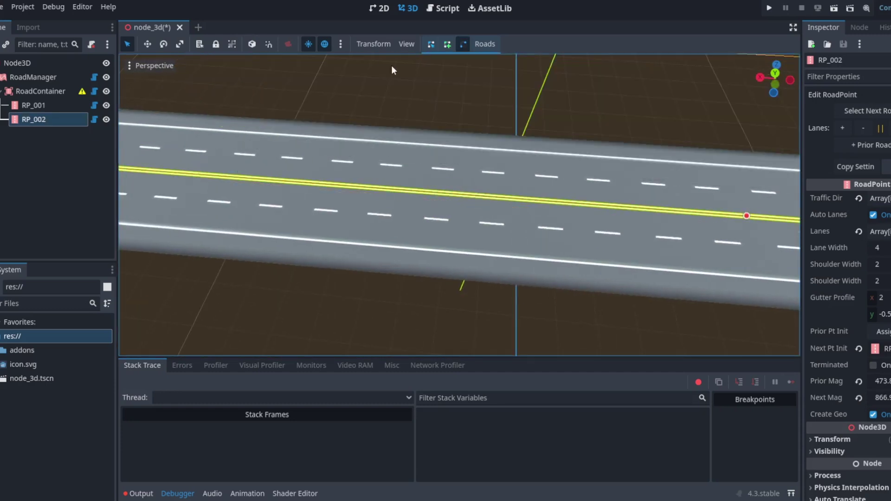
- Select the RoadContainer node and refresh its roads
left_click(436, 45)
left_click(30, 65)
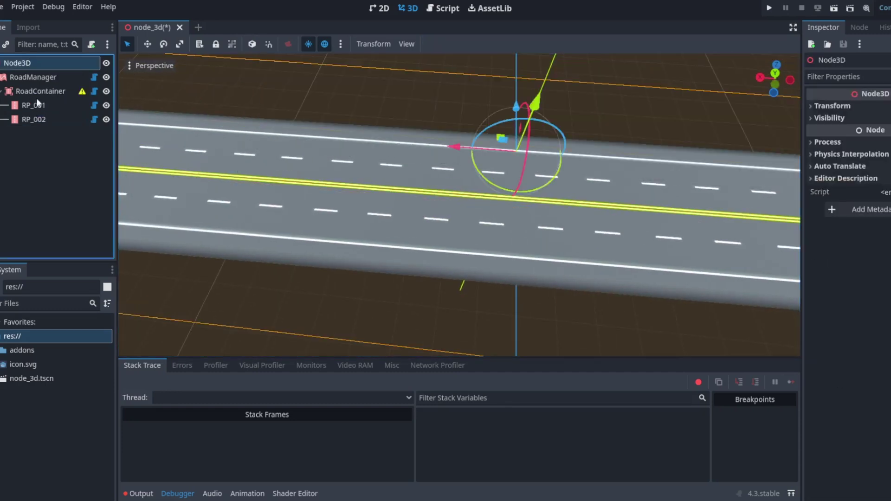
left_click(39, 91)
mouse_move(82, 93)
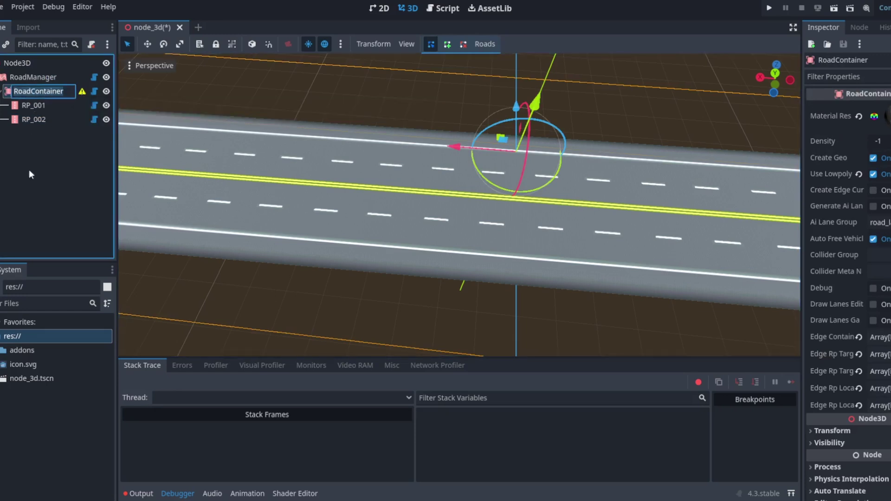
left_click(485, 44)
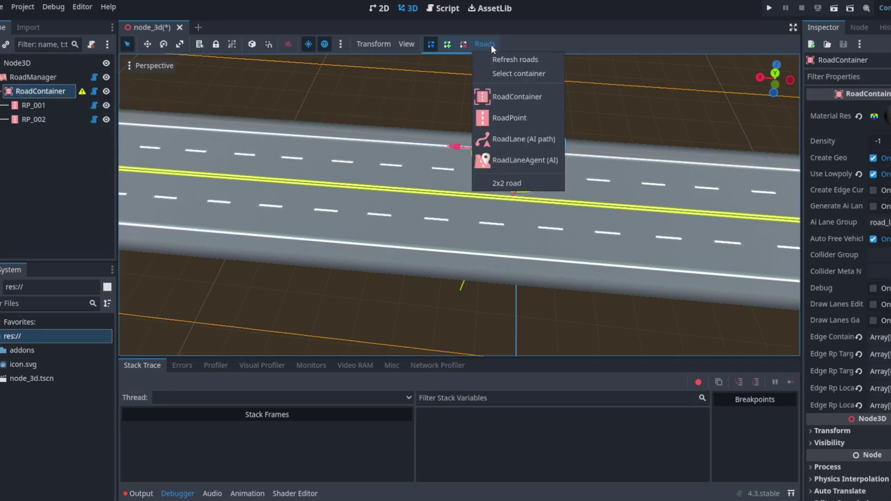
left_click(510, 61)
scroll(392, 235, "down", 5)
scroll(392, 235, "up", 2)
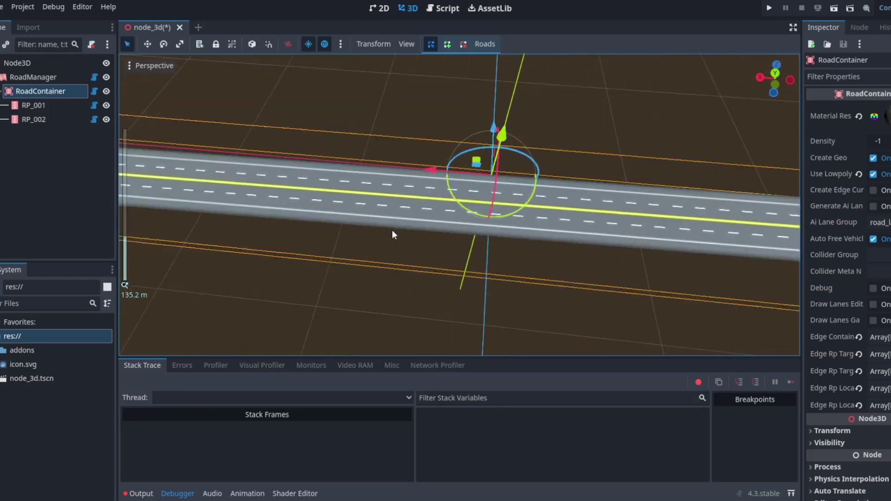
scroll(392, 230, "down", 4)
scroll(392, 230, "up", 9)
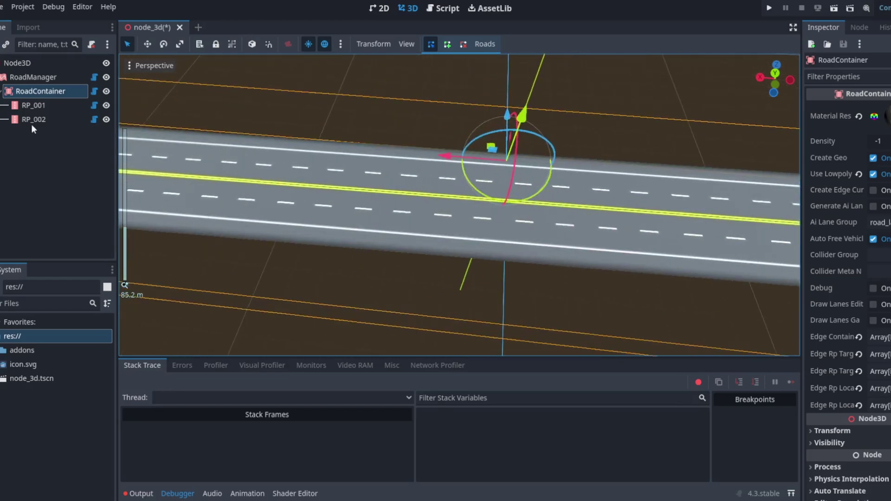
- Add a RoadLane child node to the RoadContainer
left_click(32, 65)
left_click(31, 91)
right_click(31, 91)
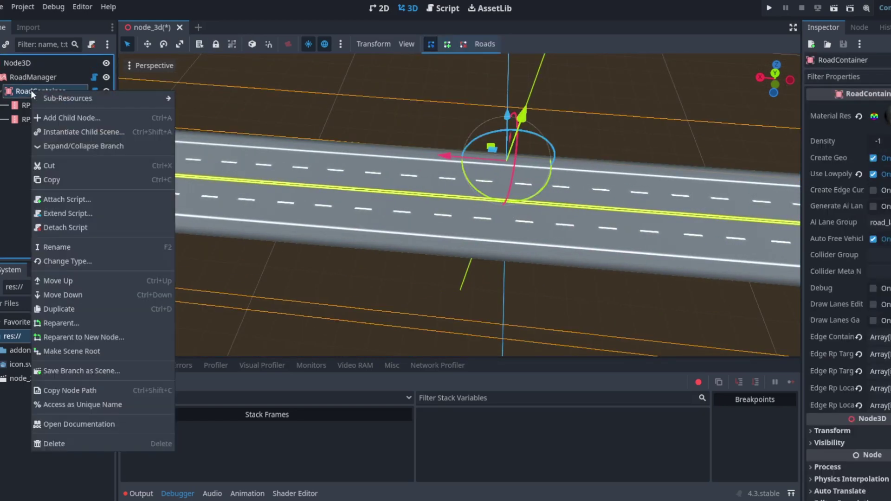
left_click(48, 121)
type("r")
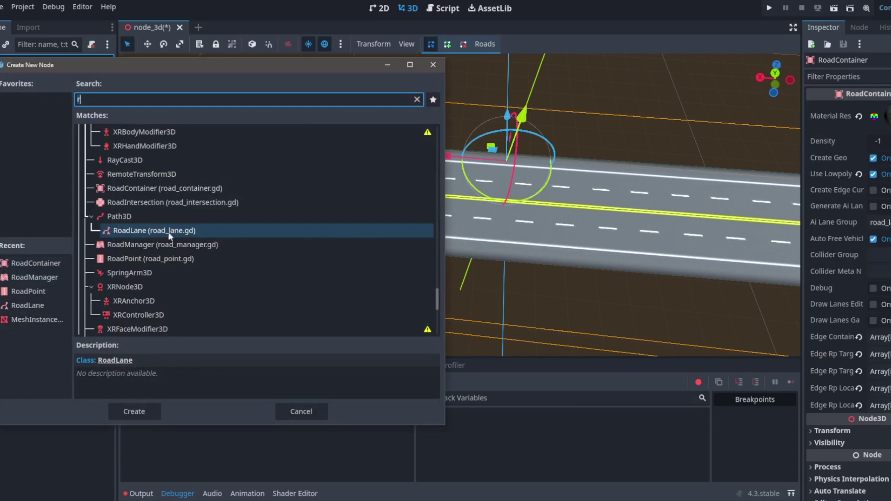
left_click(134, 411)
scroll(336, 238, "down", 3)
middle_click_drag(336, 238, 332, 275)
scroll(623, 213, "down", 8)
middle_click_drag(648, 221, 622, 248)
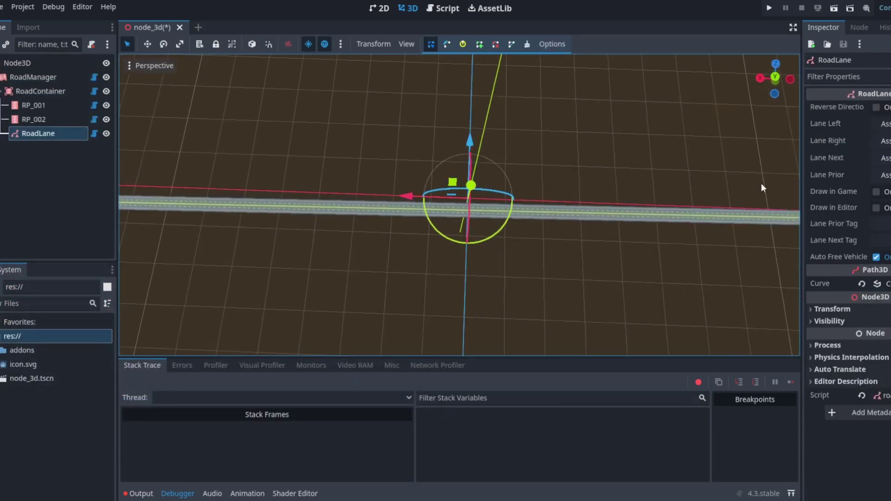
- Examine the straight road along its length, including the road point RP_002 and the RoadLane node
scroll(267, 250, "down", 6)
middle_click_drag(715, 226, 550, 225, "shift")
scroll(622, 204, "up", 8)
left_click(636, 220)
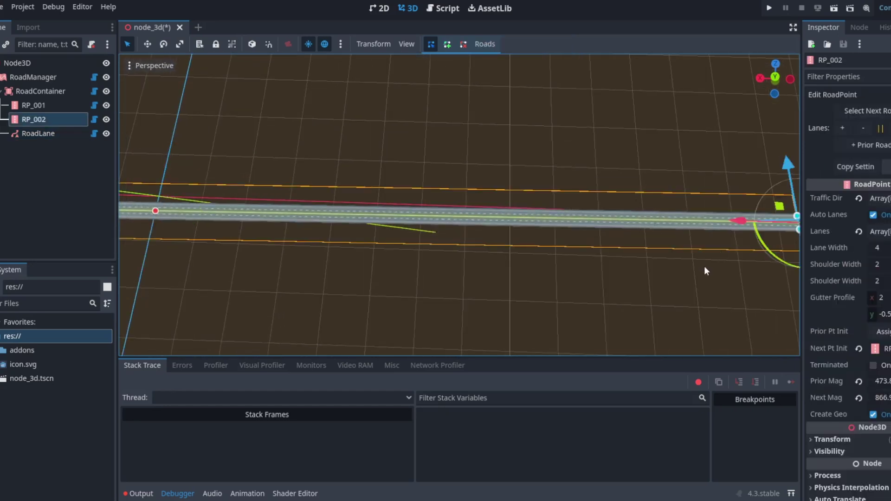
middle_click_drag(692, 270, 515, 292, "shift")
scroll(557, 276, "up", 4)
middle_click_drag(585, 259, 219, 204, "shift")
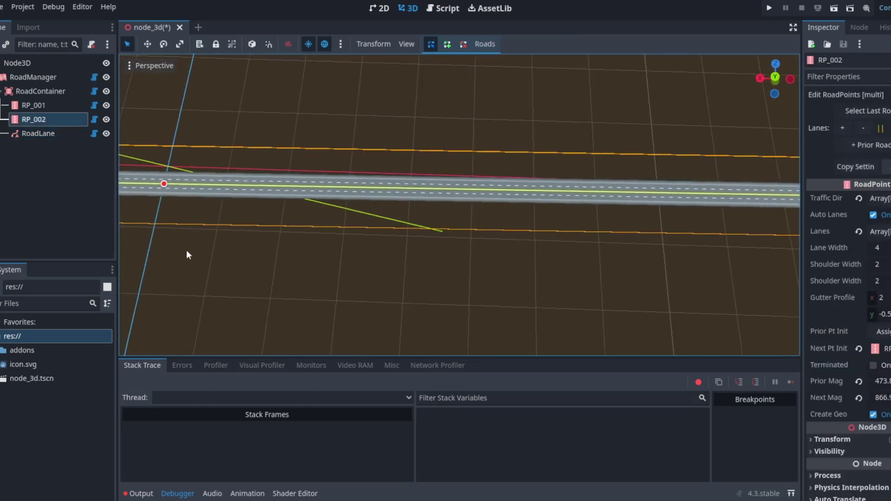
middle_click_drag(185, 247, 366, 224, "shift")
left_click_drag(42, 120, 8, 172)
left_click(33, 133)
left_click_drag(50, 121, 52, 121)
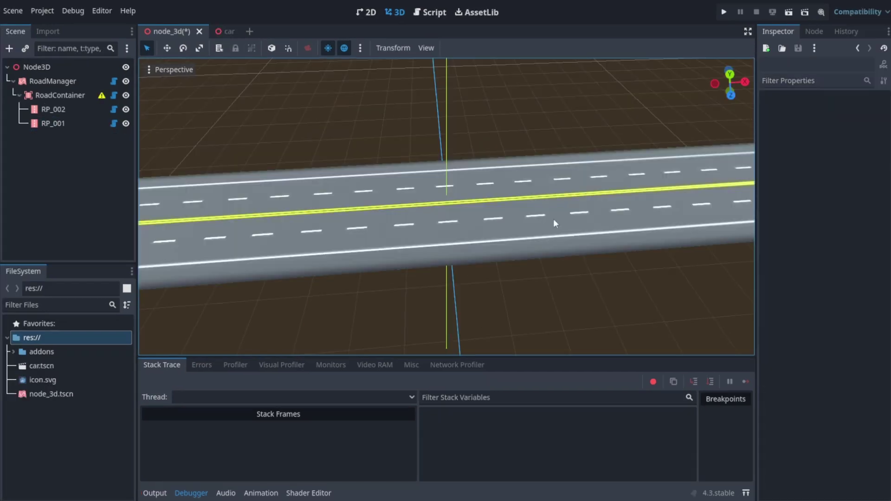
- Refresh the roads of the RoadContainer
middle_click_drag(554, 219, 539, 247)
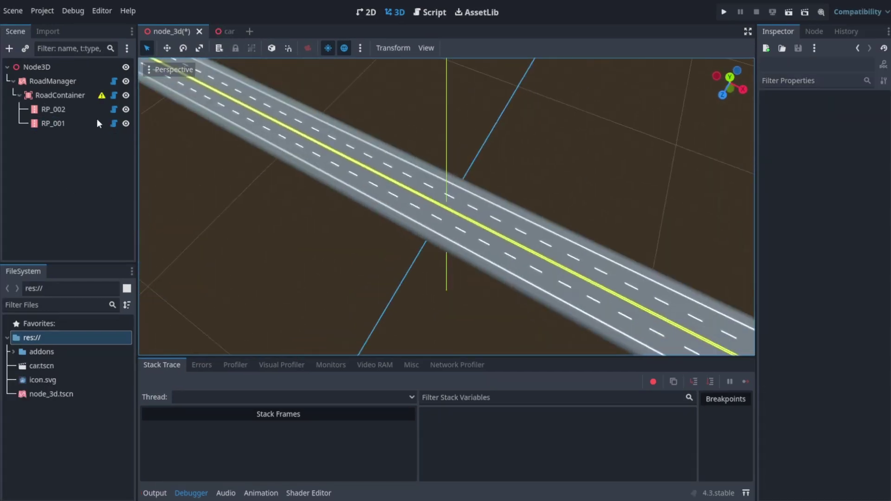
left_click(87, 94)
left_click(510, 48)
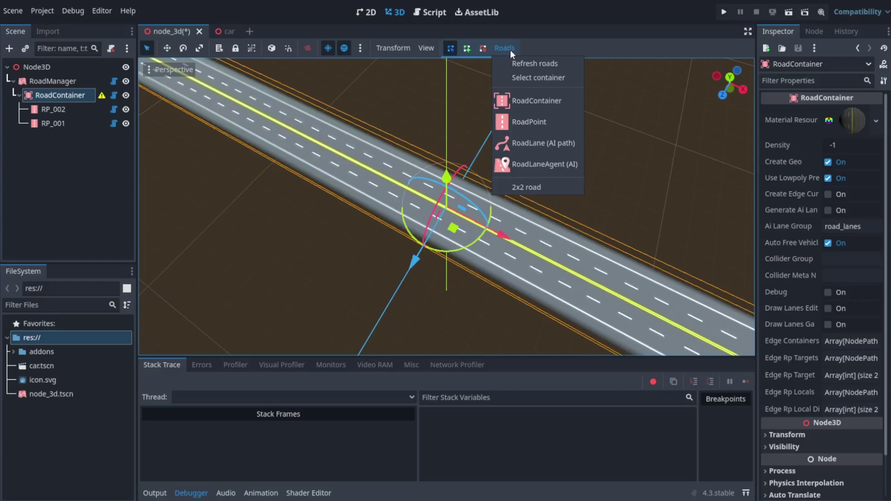
left_click(552, 64)
scroll(385, 217, "down", 4)
left_click(327, 257)
middle_click_drag(328, 258, 294, 216)
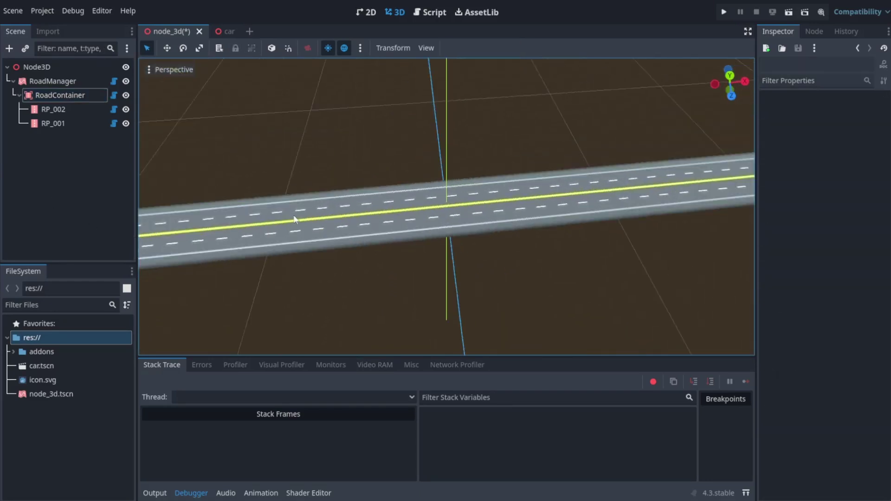
- Open the car scene and examine its cube mesh and the properties of its RoadLaneAgent node
left_click(222, 31)
middle_click_drag(506, 233, 445, 235)
left_click(852, 121)
left_click(496, 212)
left_click(51, 81)
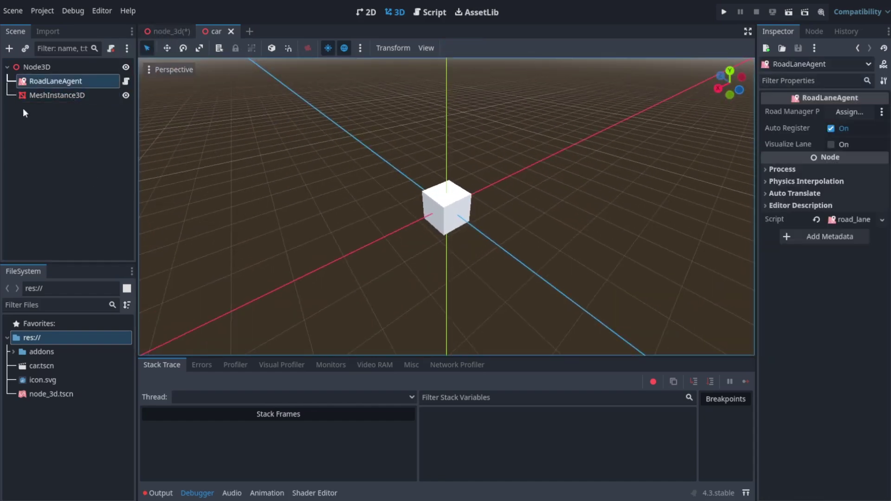
- Return to the node_3d scene and add a RoadLane child node to the RoadManager
left_click(164, 31)
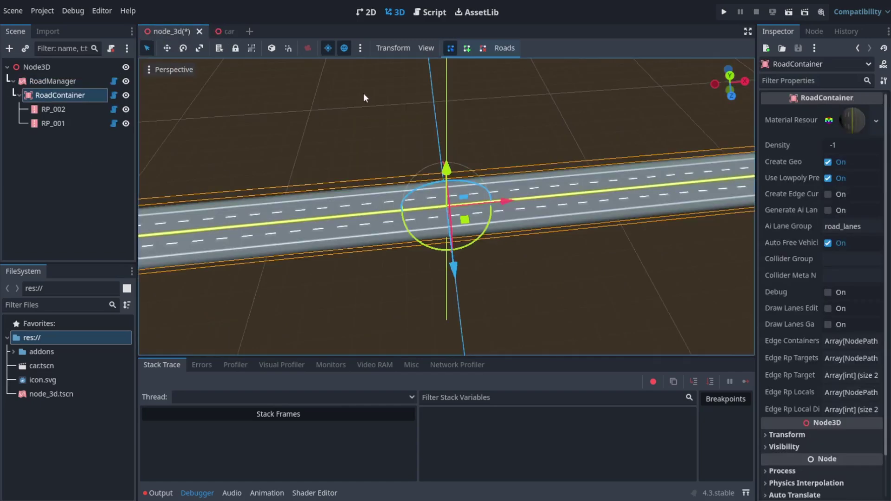
left_click(43, 80)
key("ctrl+a")
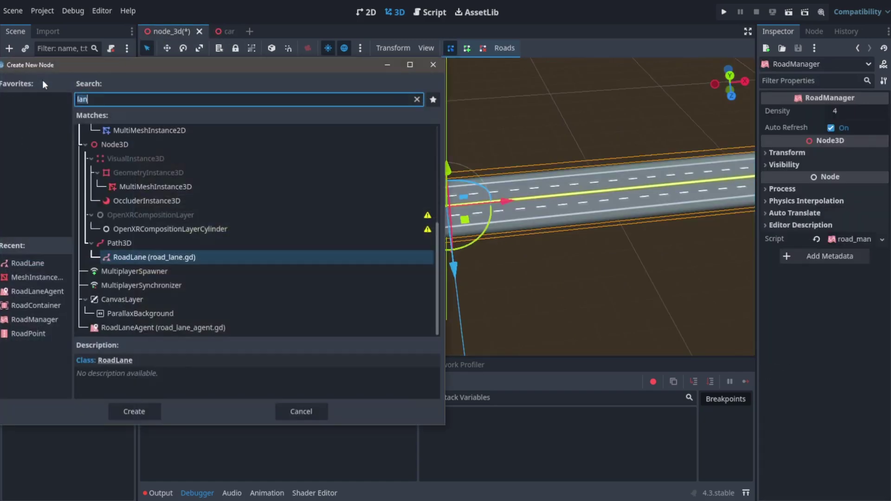
left_click(131, 413)
- Draw the RoadLane's path along the near side of the road by placing two curve points
scroll(525, 232, "down", 5)
middle_click_drag(564, 250, 597, 277)
scroll(506, 261, "up", 9)
scroll(537, 274, "down", 6)
scroll(287, 248, "down", 4)
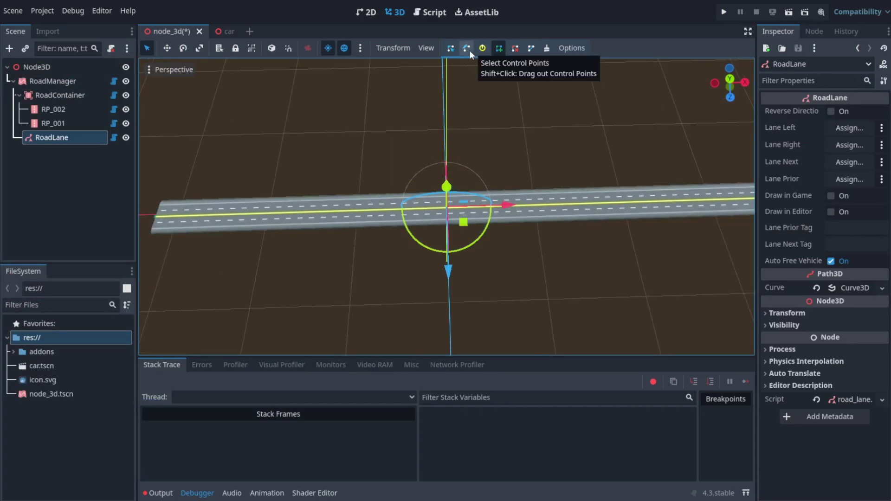
scroll(292, 249, "up", 3)
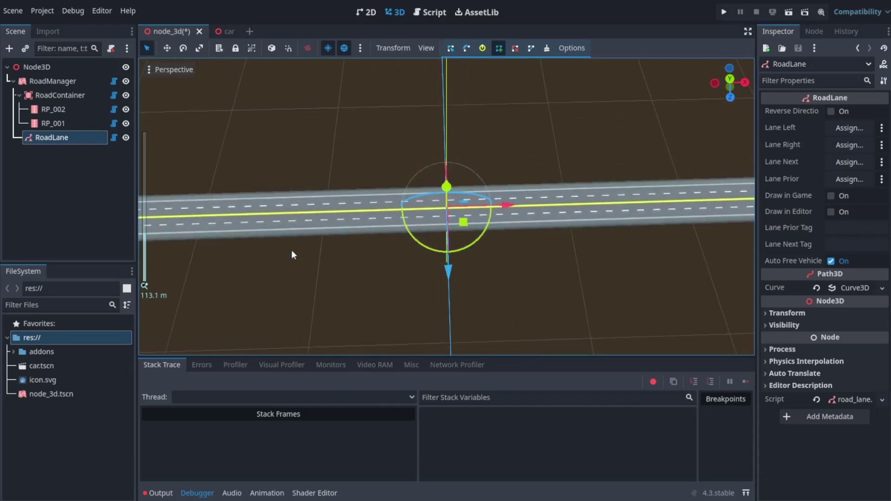
left_click(217, 228)
left_click(648, 211)
middle_click_drag(504, 246, 504, 209)
scroll(357, 221, "up", 10)
middle_click_drag(355, 221, 372, 213)
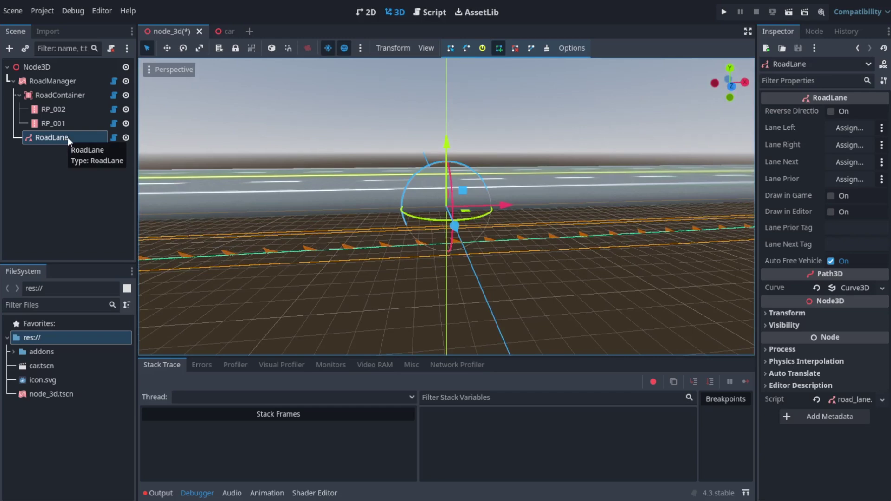
middle_click_drag(462, 189, 483, 195)
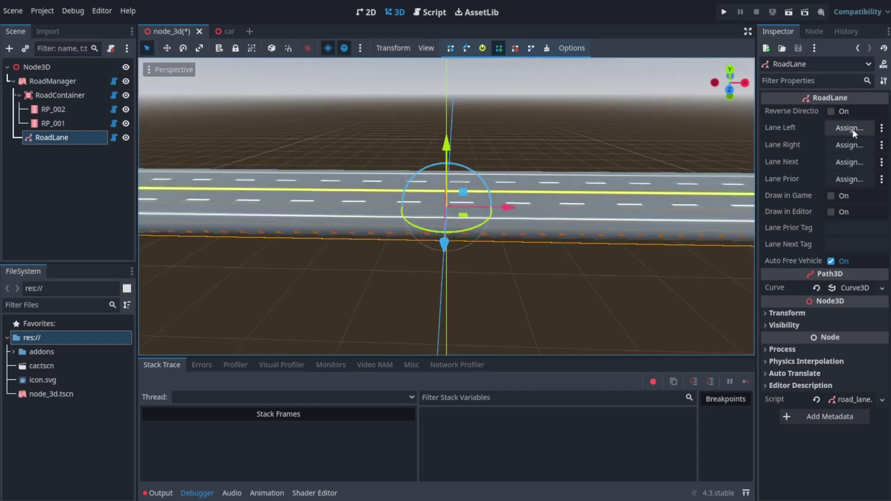
- Assign RP_002 as the RoadLane's Lane Left and clear that assignment again
left_click(853, 129)
left_click(419, 150)
left_click(435, 419)
left_click(838, 160)
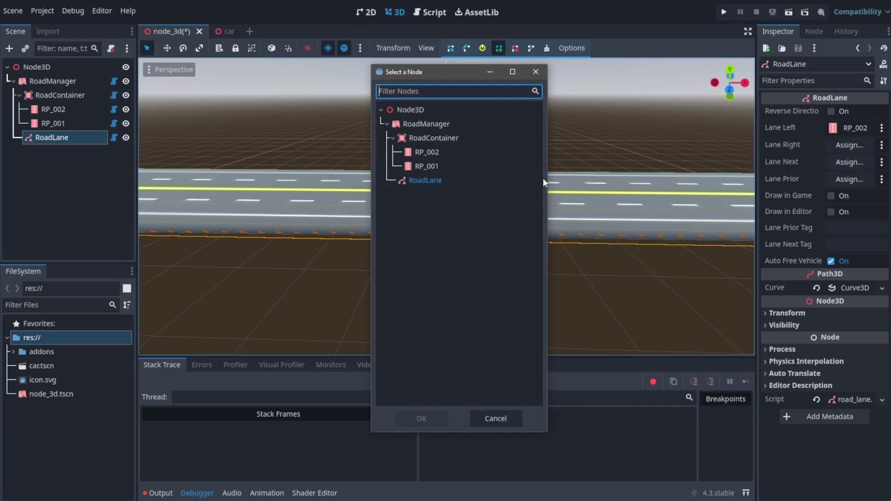
left_click(536, 72)
left_click(882, 128)
left_click(877, 157)
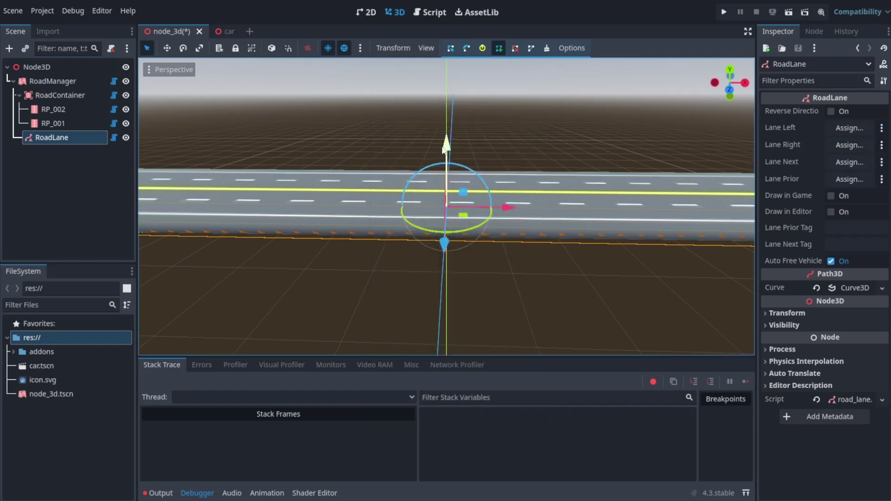
- Raise the RoadLane vertically to the level of the road surface and toggle its Draw in Editor option
middle_click_drag(548, 148, 503, 86)
left_click(518, 49)
middle_click_drag(574, 135, 645, 94)
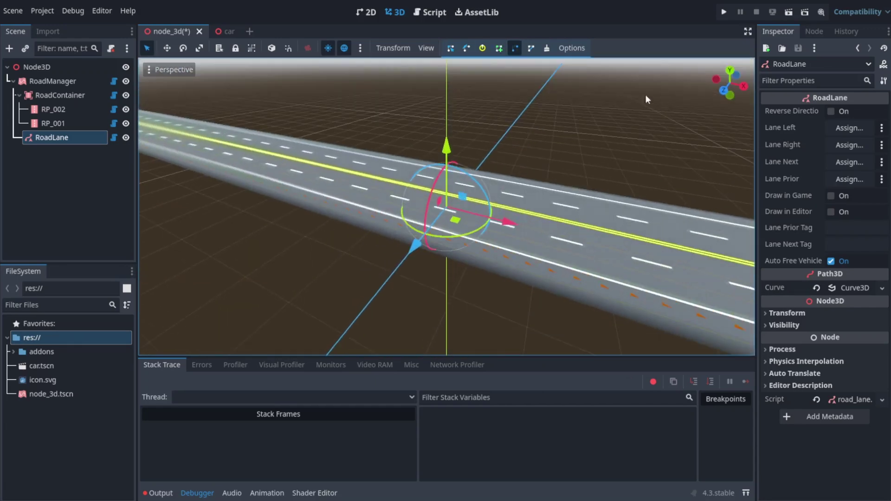
left_click(450, 48)
left_click_drag(447, 148, 446, 122)
middle_click_drag(418, 212, 380, 180)
scroll(542, 219, "down", 5)
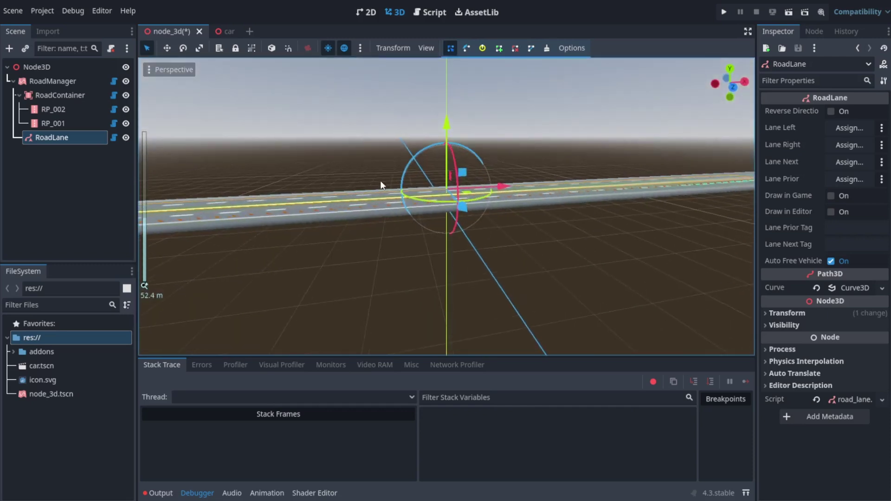
scroll(376, 188, "up", 5)
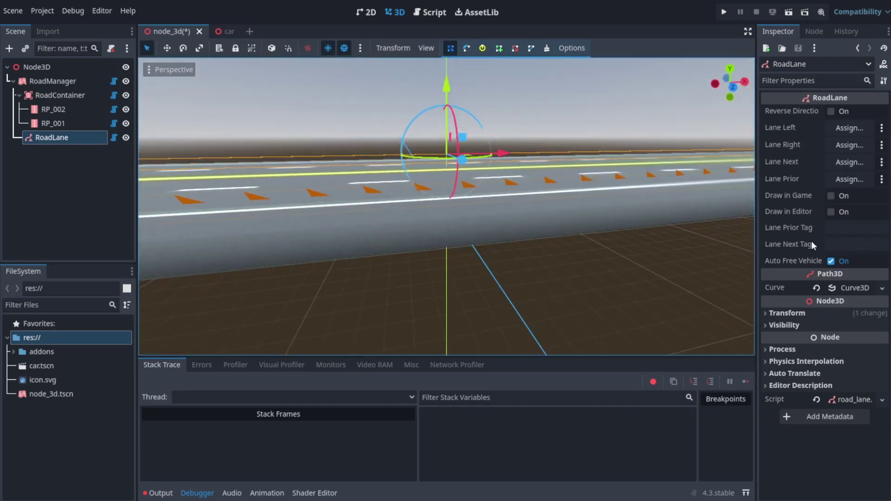
left_click(832, 212)
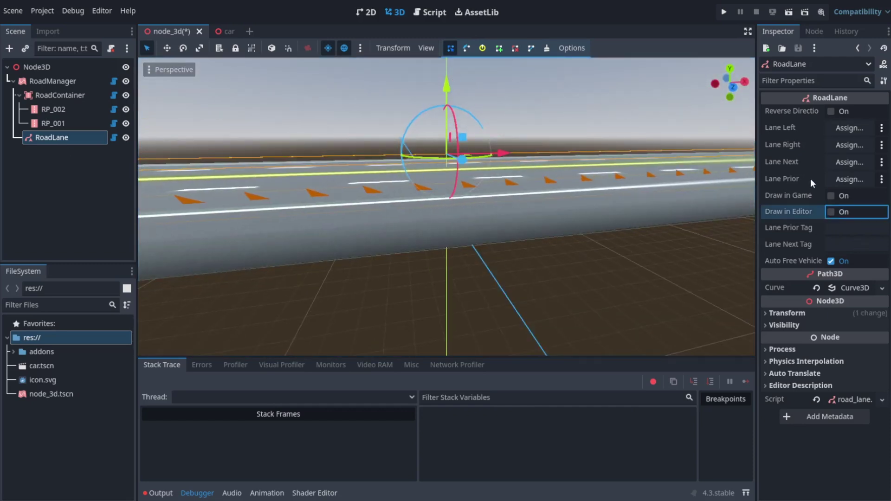